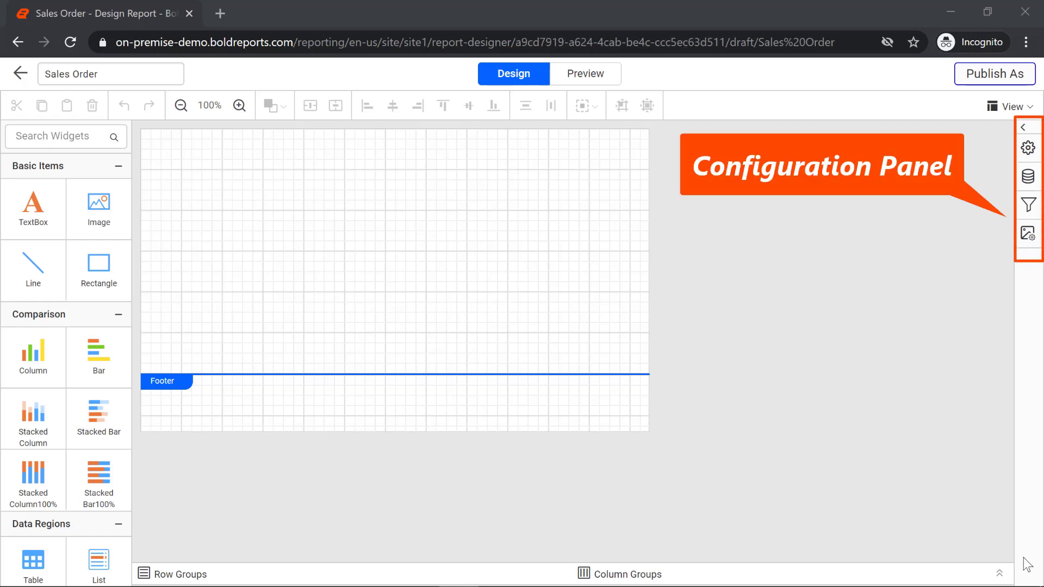
Step: Look through the report's properties, data, parameters and image configuration areas
{"action": "left_click", "coordinate": [1028, 148]}
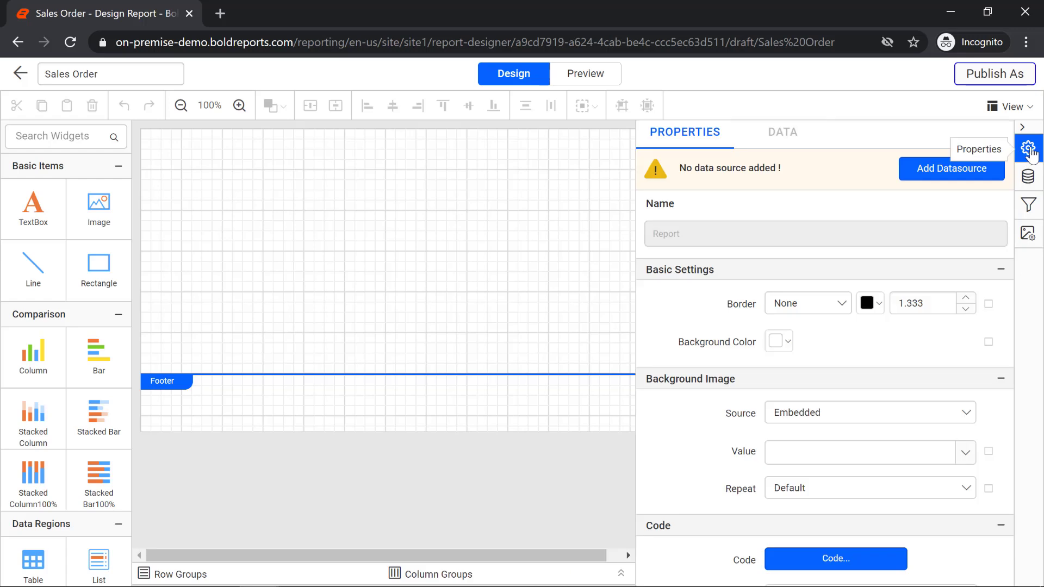
{"action": "left_click", "coordinate": [1029, 177]}
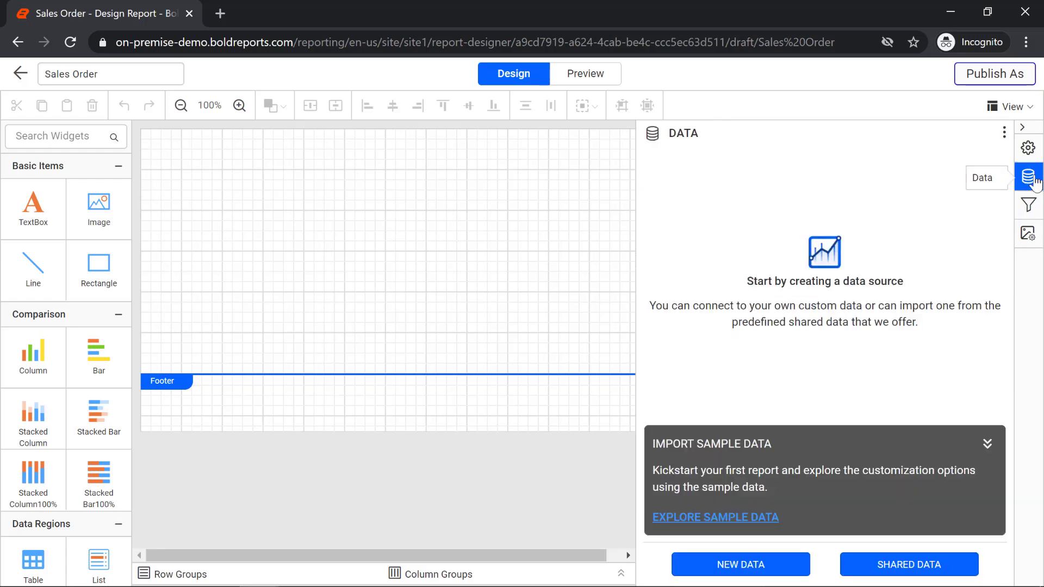
{"action": "left_click", "coordinate": [1031, 205]}
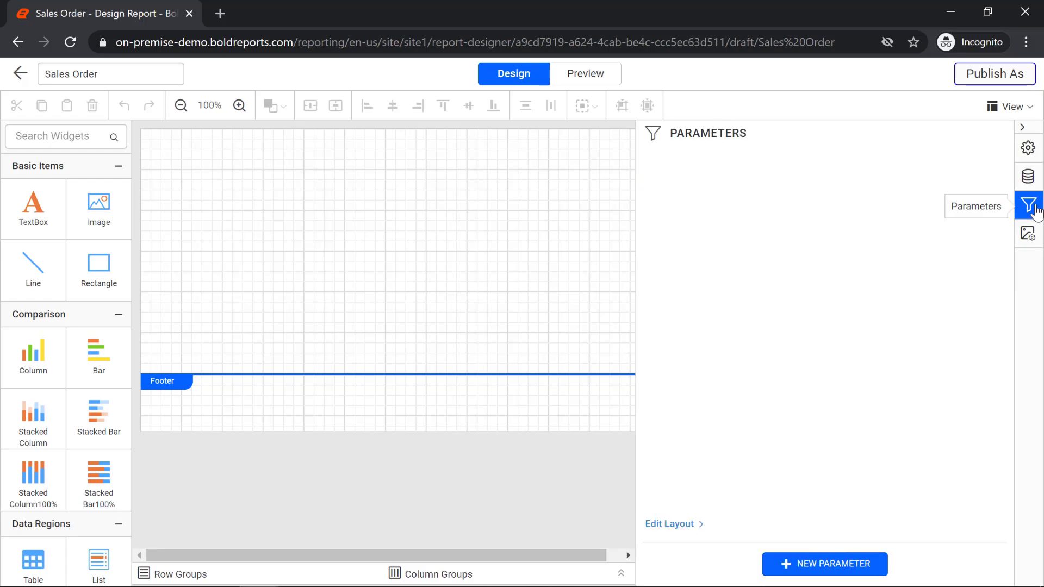
{"action": "left_click", "coordinate": [1036, 236]}
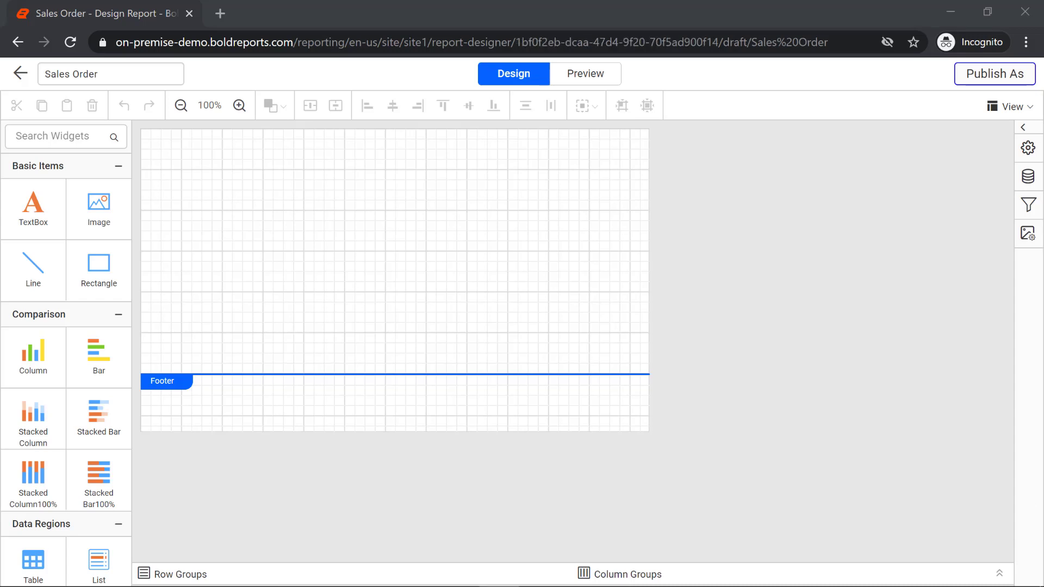
Step: Start a new SQL data source named Northwind and fill in its server name
{"action": "left_click", "coordinate": [1034, 178]}
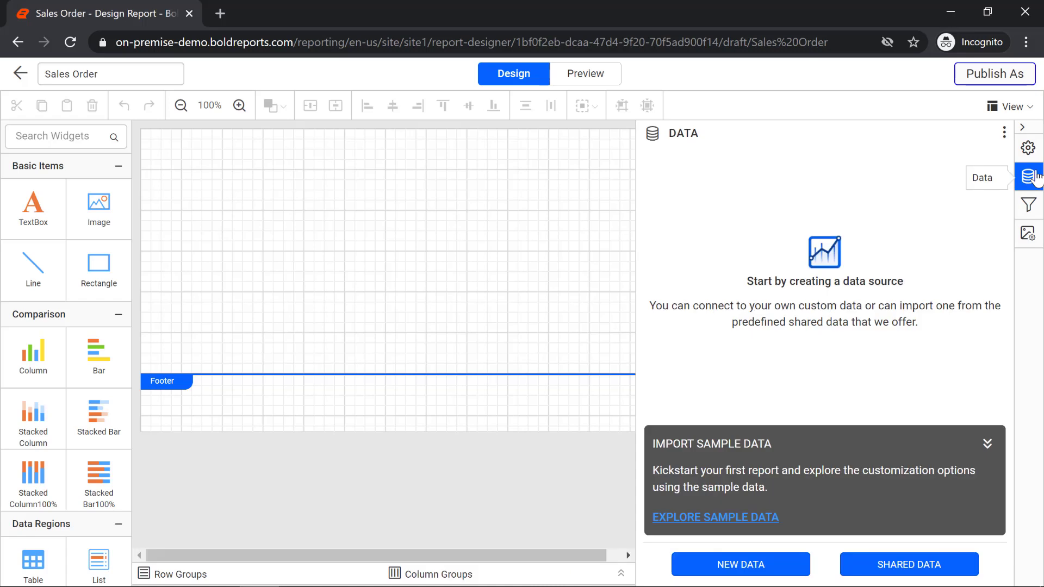
{"action": "left_click", "coordinate": [756, 565]}
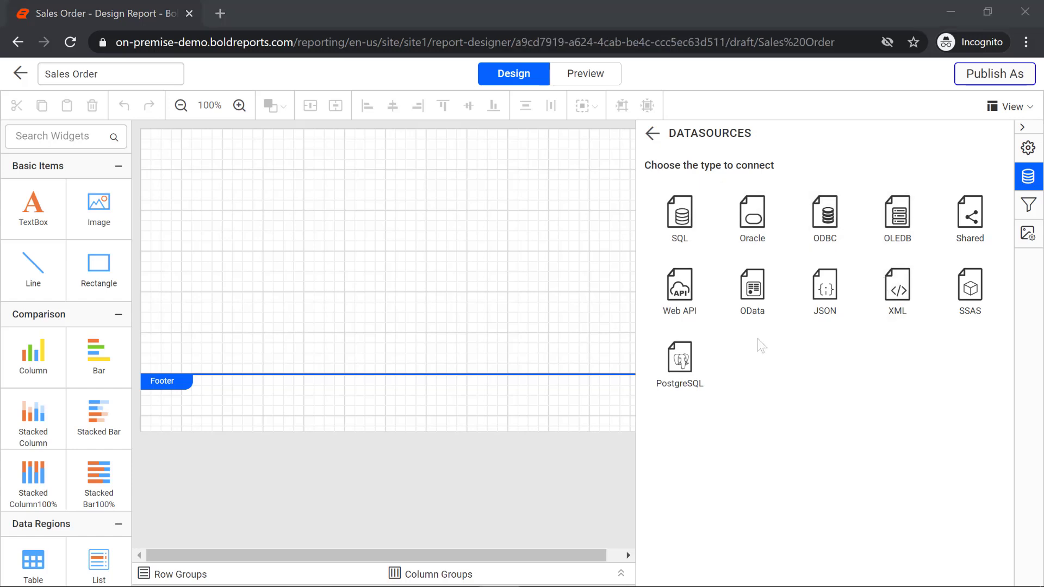
{"action": "left_click", "coordinate": [684, 247]}
{"action": "double_click", "coordinate": [686, 181]}
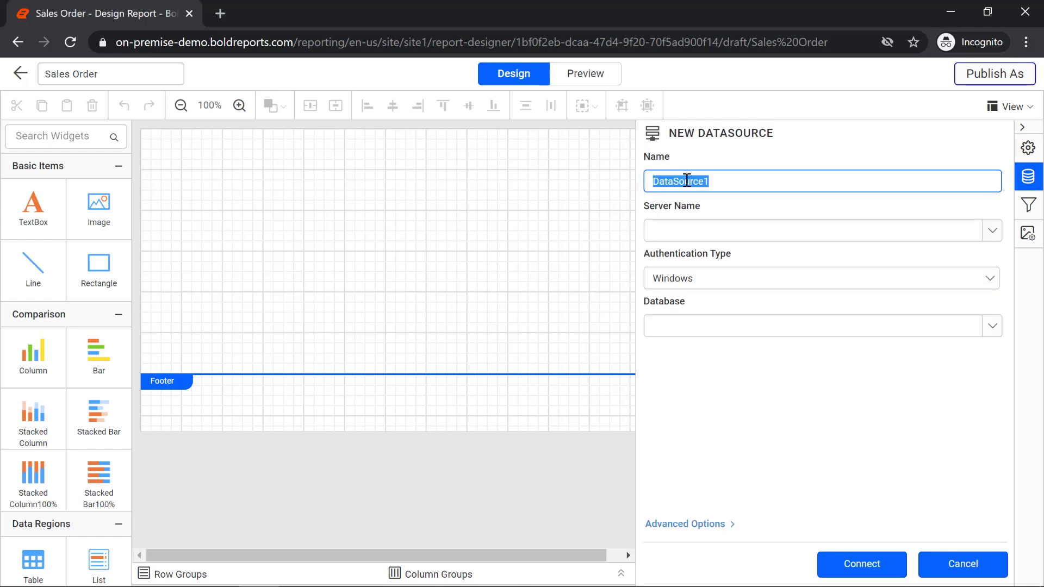
{"action": "type", "text": "Northwind"}
{"action": "left_click", "coordinate": [683, 232]}
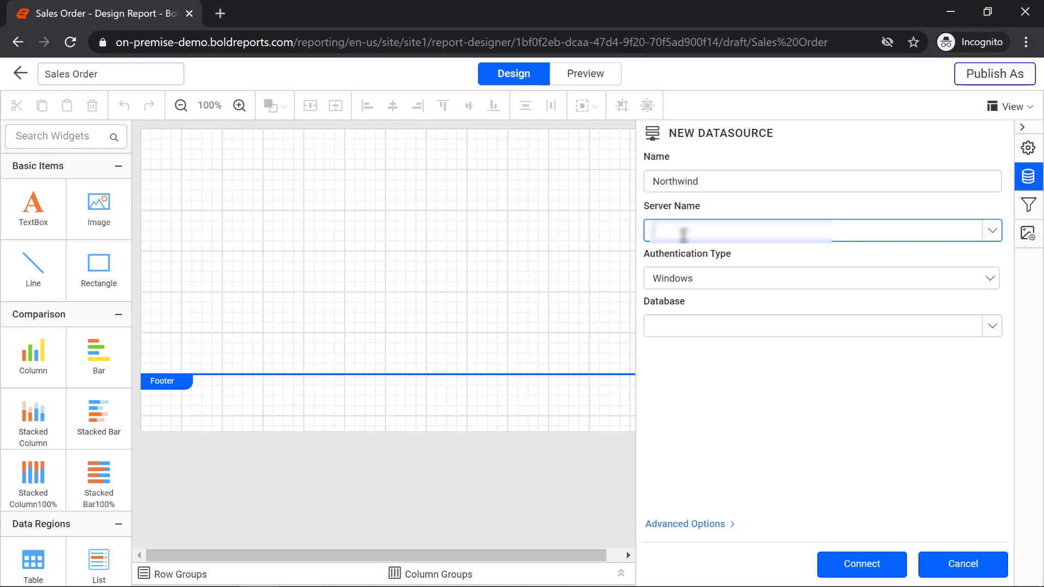
{"action": "key", "text": "ctrl+v"}
Step: Set SQL Server authentication, enter the username and account password, choose the Northwind database, and connect the data source
{"action": "left_click", "coordinate": [690, 281]}
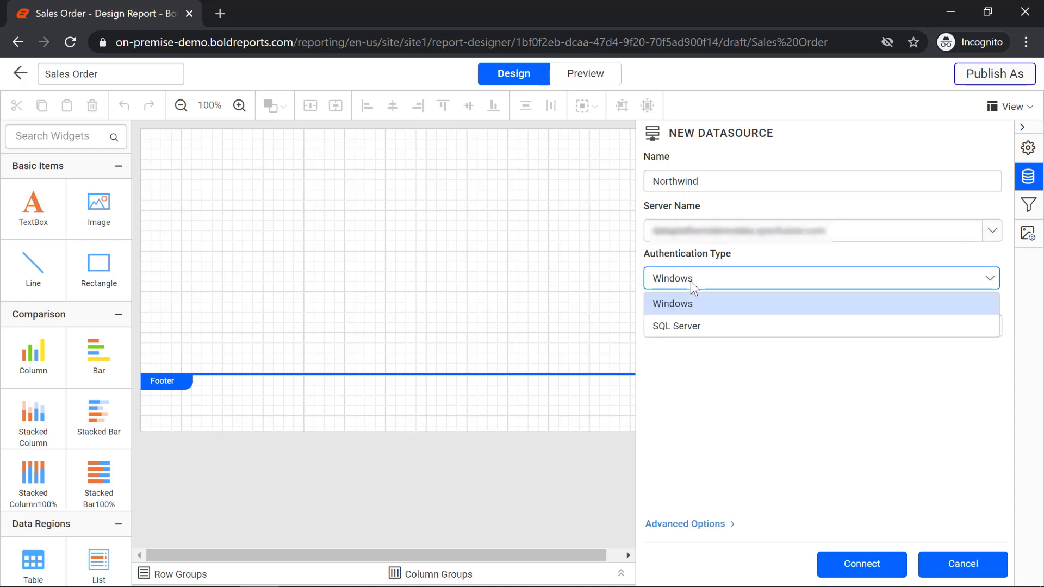
{"action": "left_click", "coordinate": [686, 325]}
{"action": "left_click", "coordinate": [785, 324]}
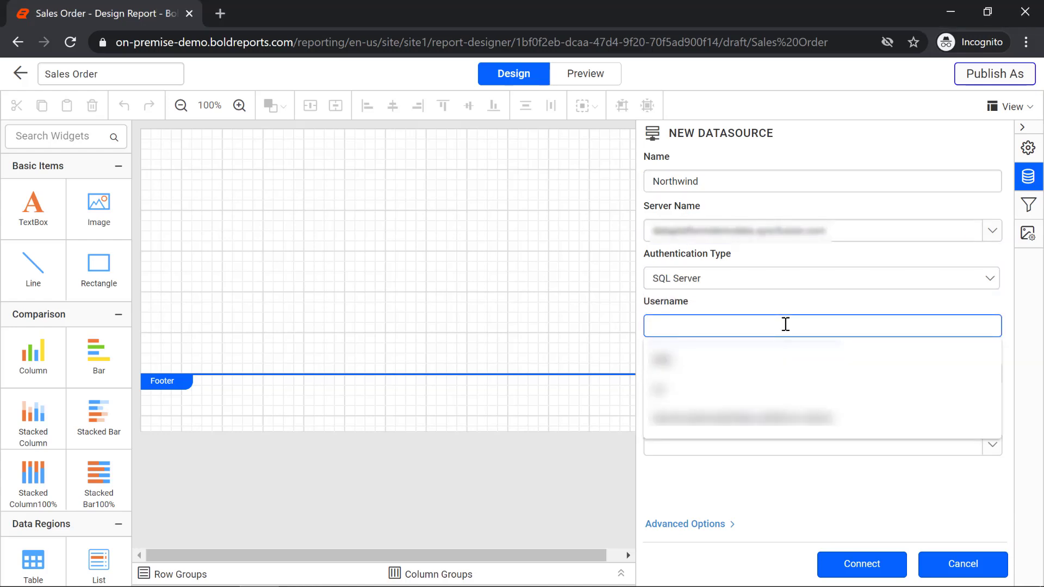
{"action": "key", "text": "ctrl+v"}
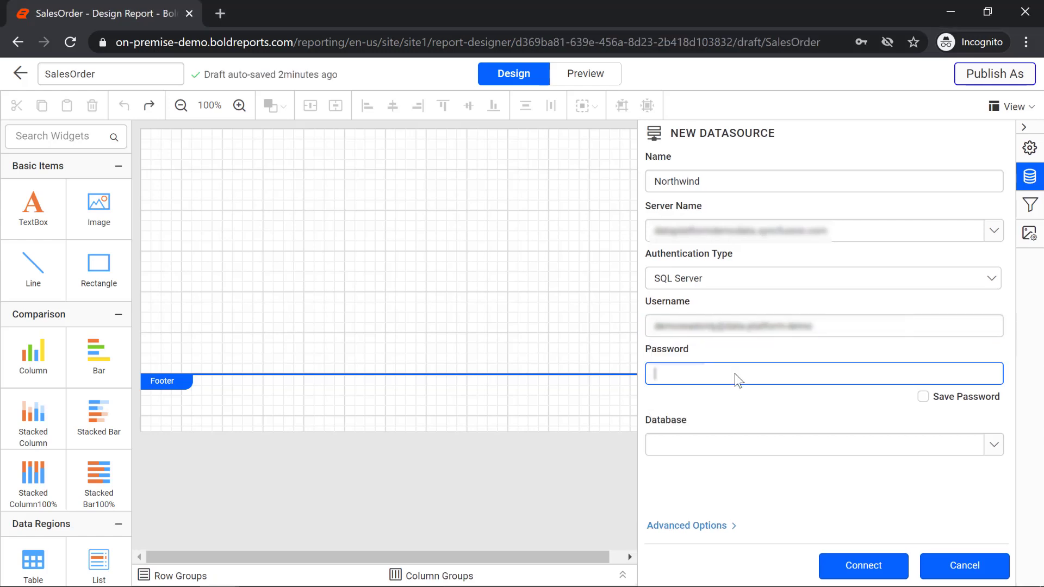
{"action": "key", "text": "ctrl+v"}
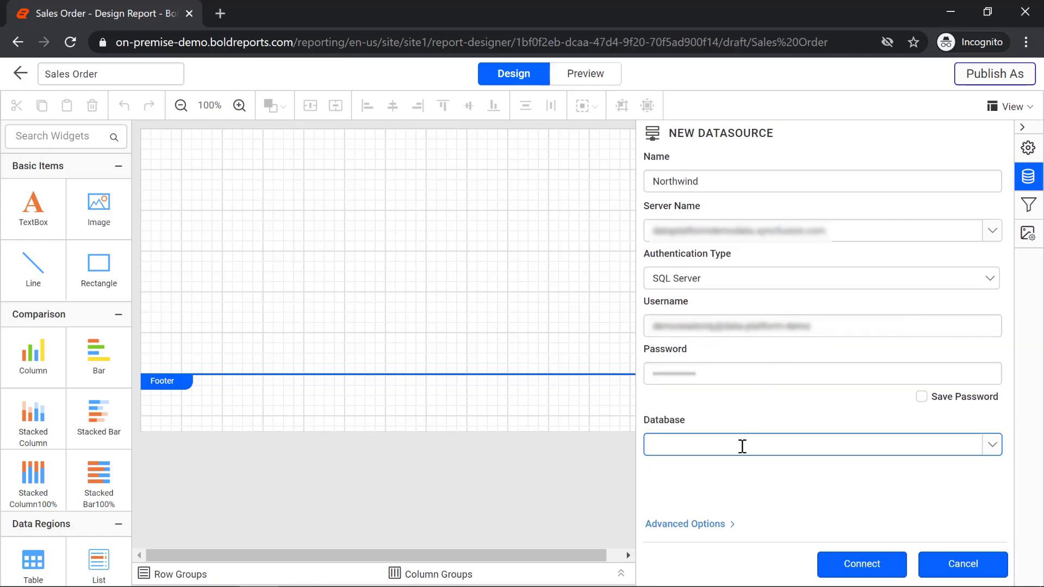
{"action": "type", "text": "Northwind"}
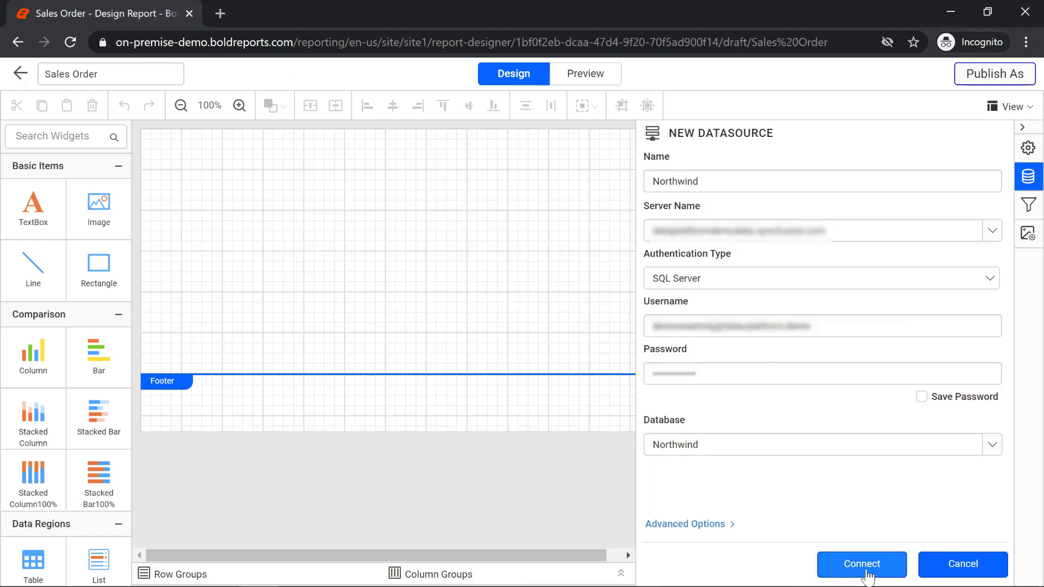
{"action": "left_click", "coordinate": [863, 566]}
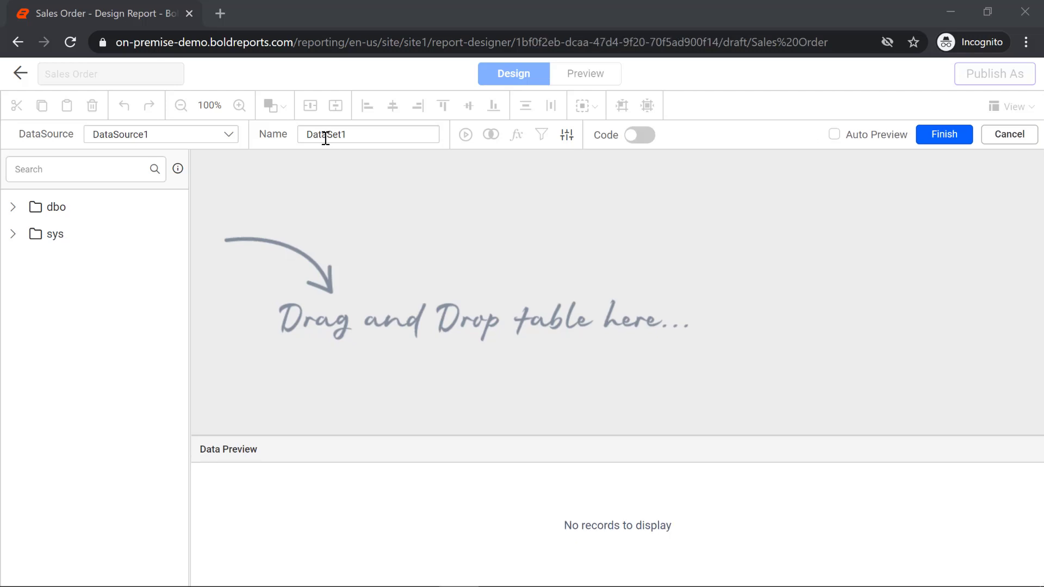
Step: Name the dataset SalesOrderDetails and add the Orders table from the dbo tables to the query
{"action": "double_click", "coordinate": [325, 136]}
{"action": "type", "text": "SalesOrderDetails"}
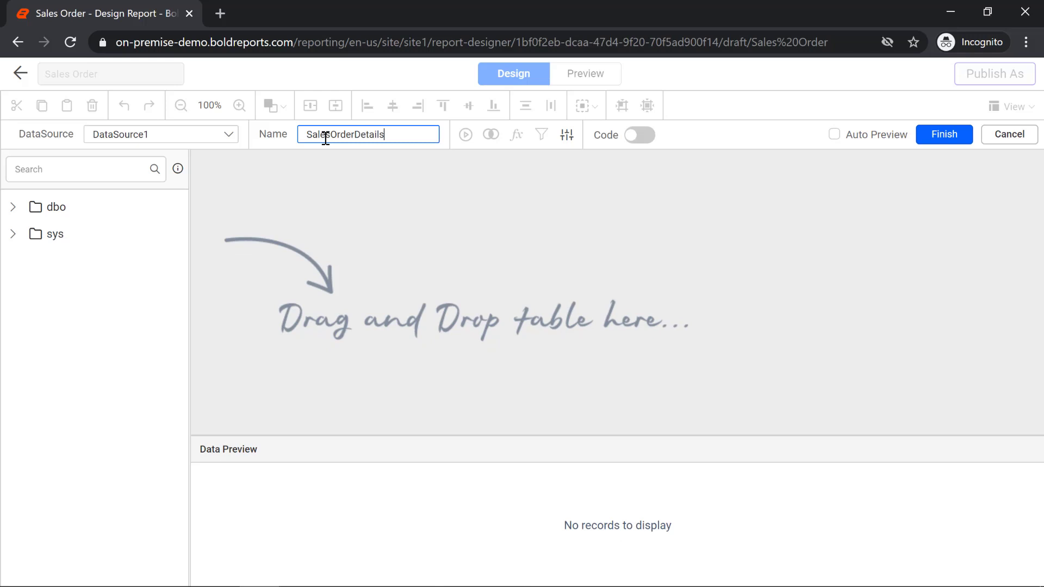
{"action": "type", "text": "Orders"}
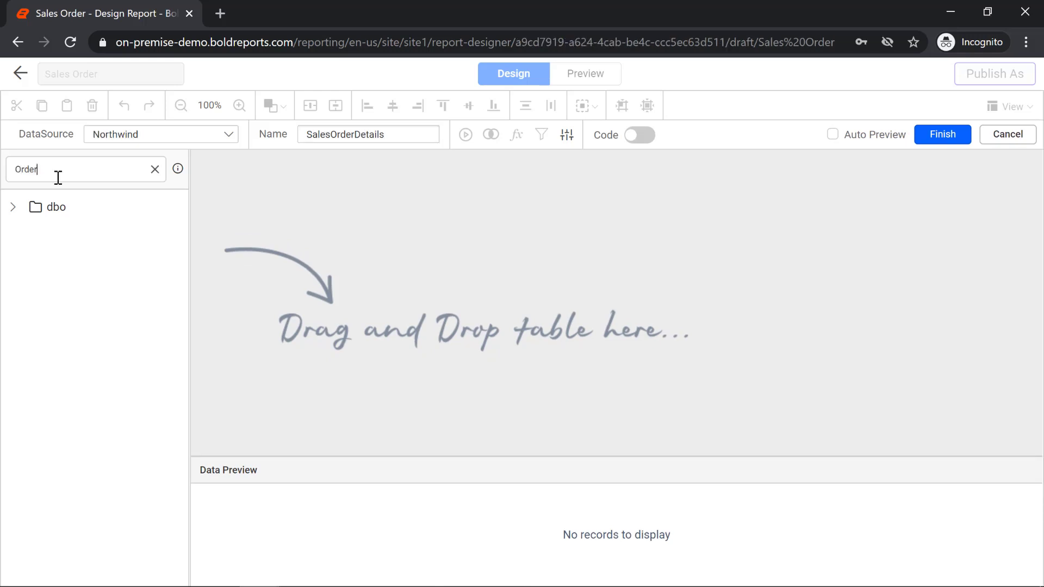
{"action": "left_click", "coordinate": [13, 206]}
{"action": "left_click", "coordinate": [24, 234]}
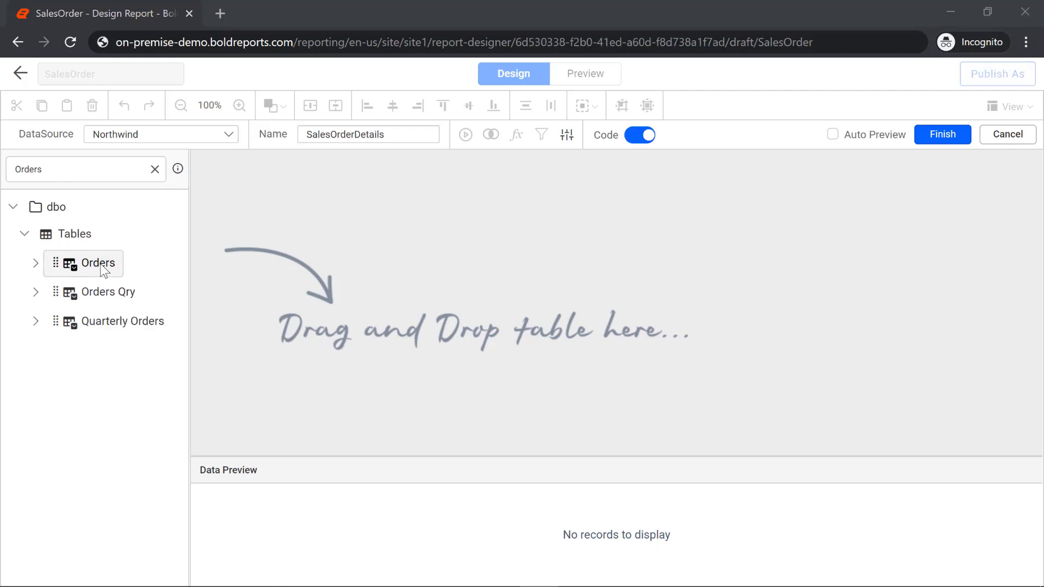
{"action": "left_click_drag", "start_coordinate": [93, 263], "coordinate": [478, 163]}
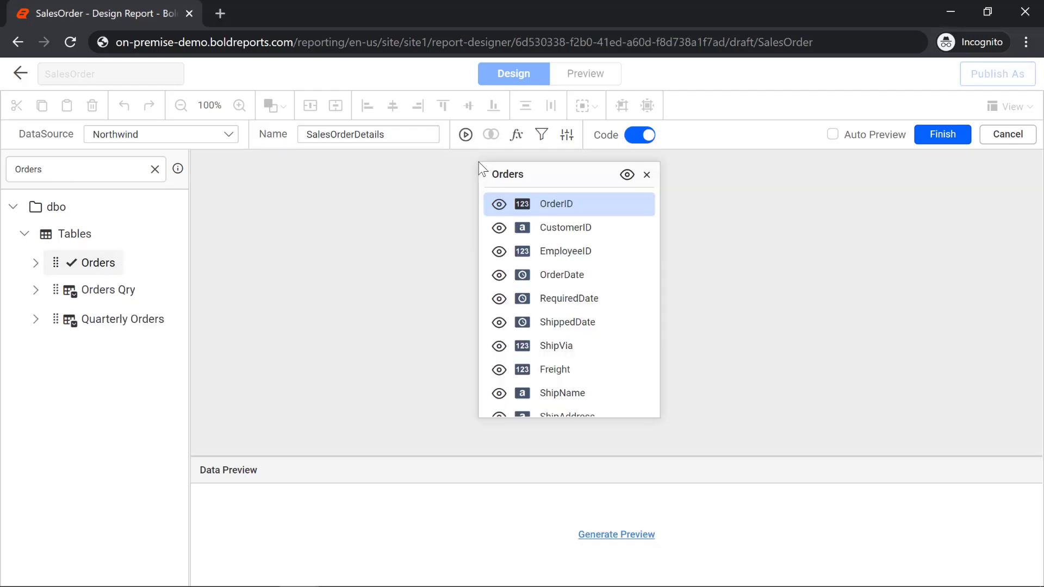
Step: Run the Orders query in an enlarged data preview and finish the dataset
{"action": "left_click", "coordinate": [465, 136]}
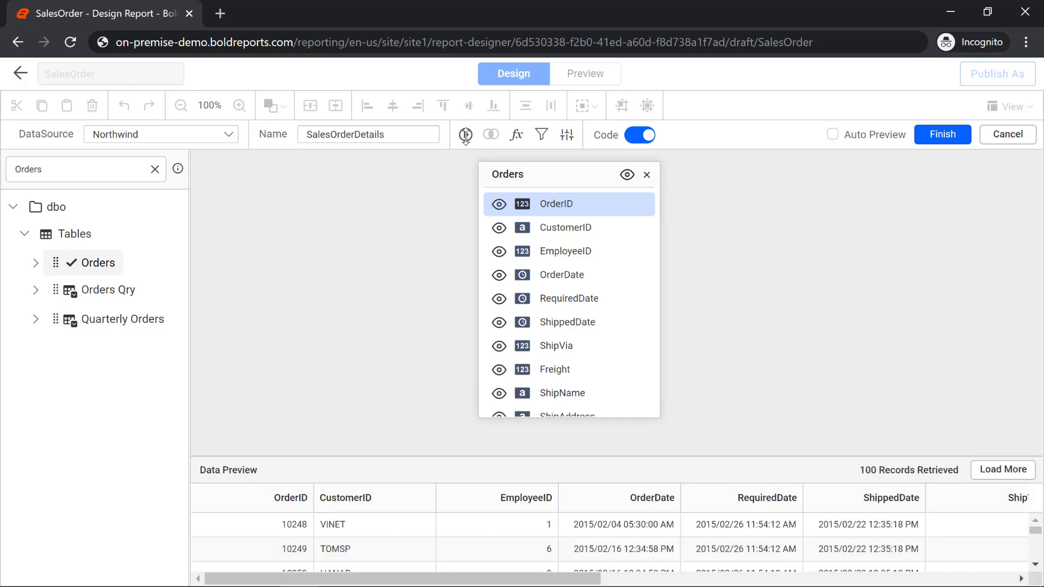
{"action": "left_click_drag", "start_coordinate": [422, 456], "coordinate": [419, 408]}
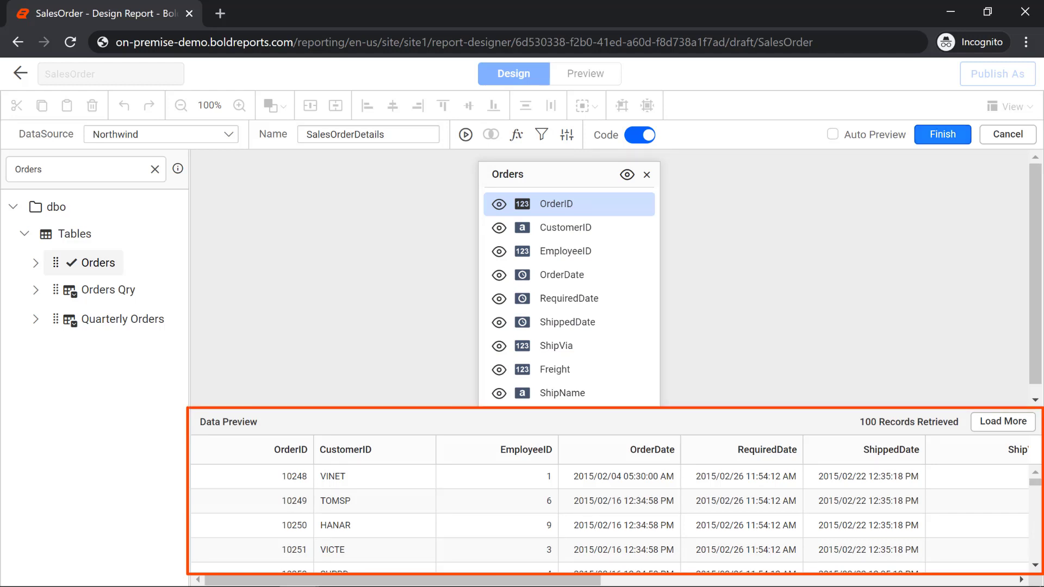
{"action": "left_click", "coordinate": [935, 146]}
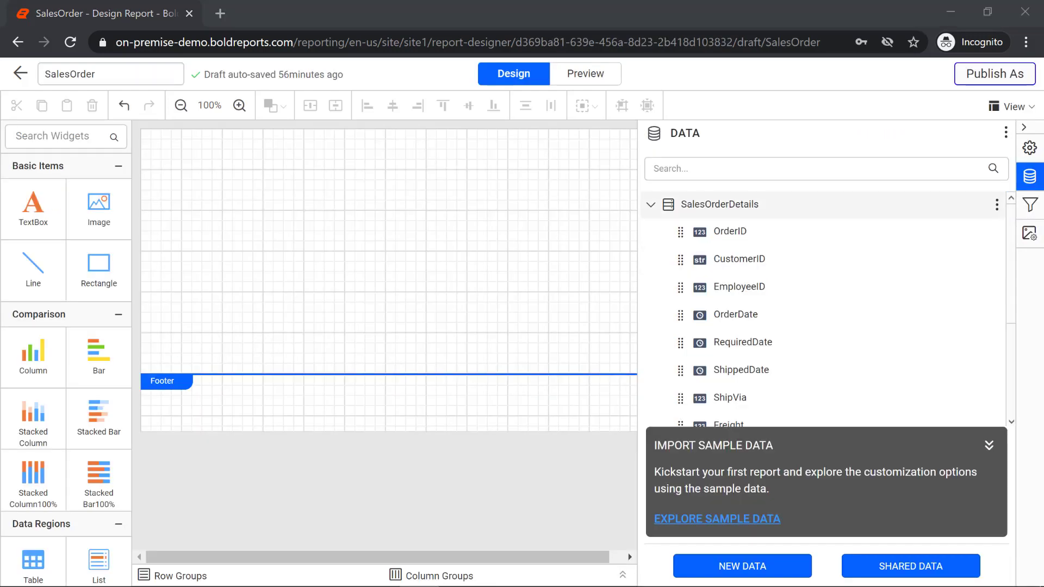
{"action": "mouse_move", "coordinate": [1010, 228]}
{"action": "left_mouse_down"}
{"action": "mouse_move", "coordinate": [1010, 328]}
{"action": "mouse_move", "coordinate": [1017, 211]}
{"action": "left_mouse_up"}
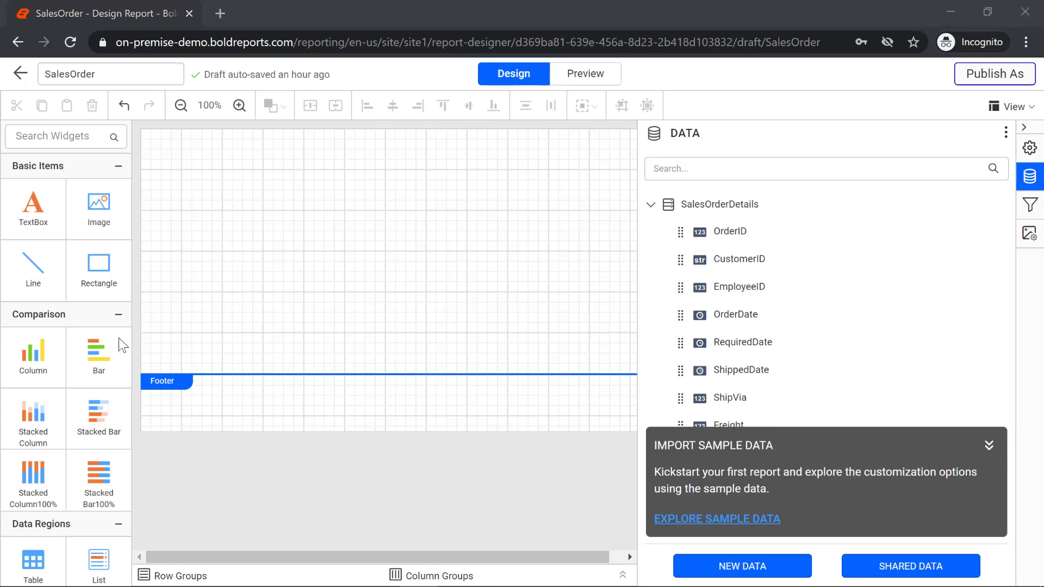
Step: Insert a table near the report's upper-left corner and assign the SalesOrderDetails dataset to it
{"action": "left_click", "coordinate": [118, 315]}
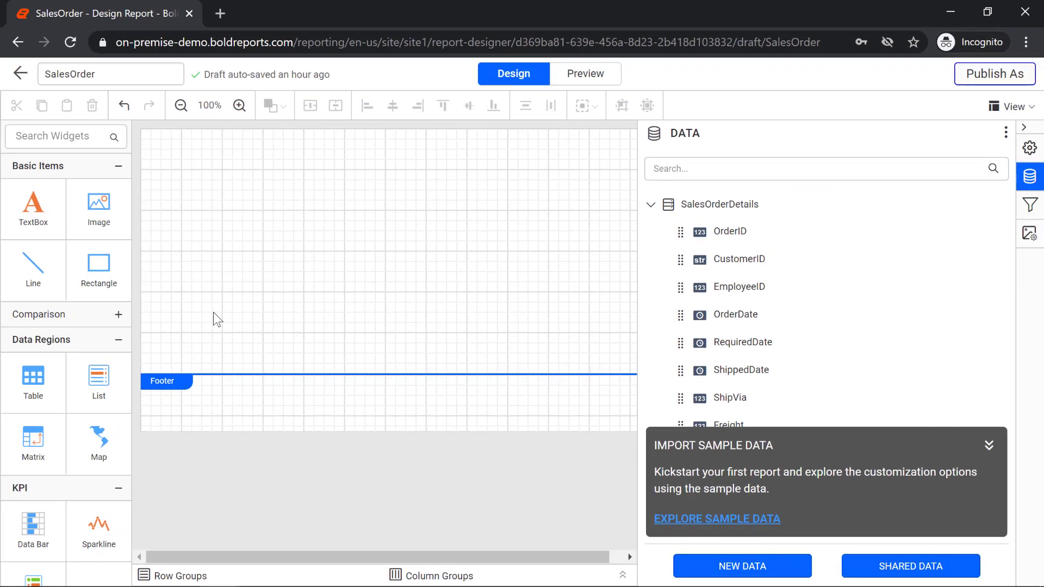
{"action": "left_click_drag", "start_coordinate": [61, 363], "coordinate": [155, 142]}
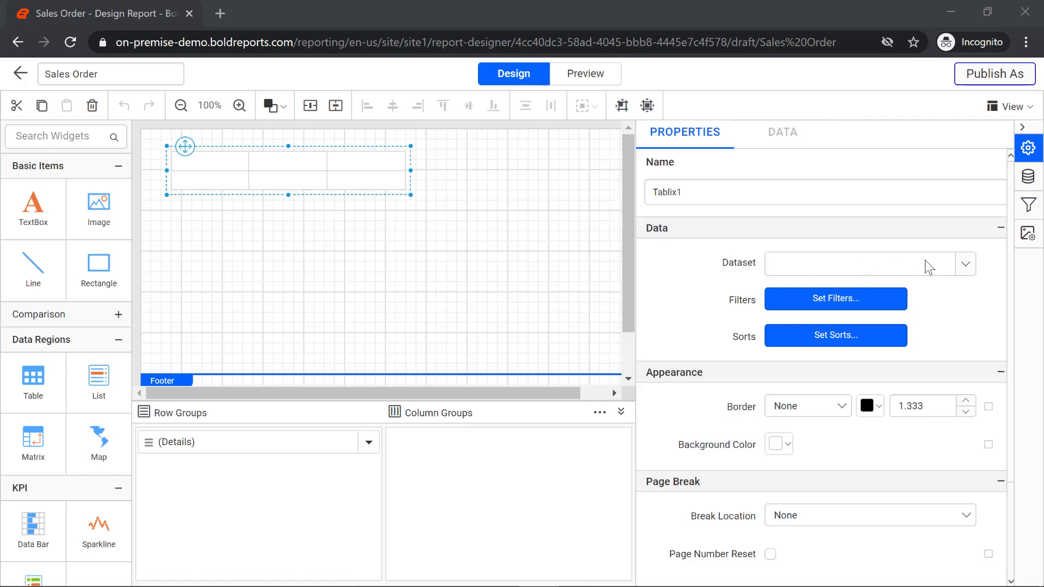
{"action": "left_click", "coordinate": [965, 263]}
{"action": "left_click", "coordinate": [902, 289]}
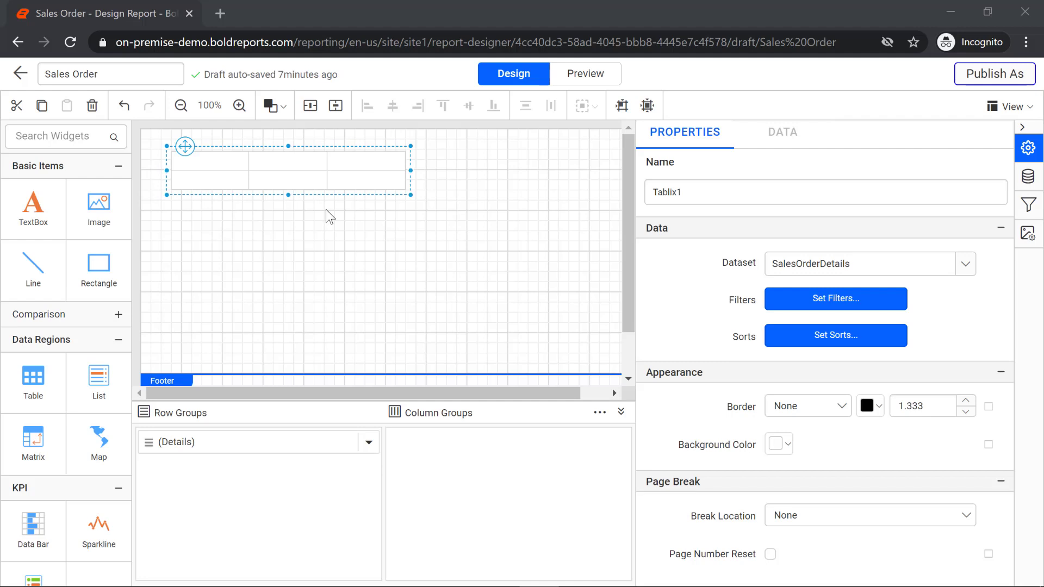
Step: Insert five more columns at the right end of the table to make eight columns
{"action": "right_click", "coordinate": [367, 166]}
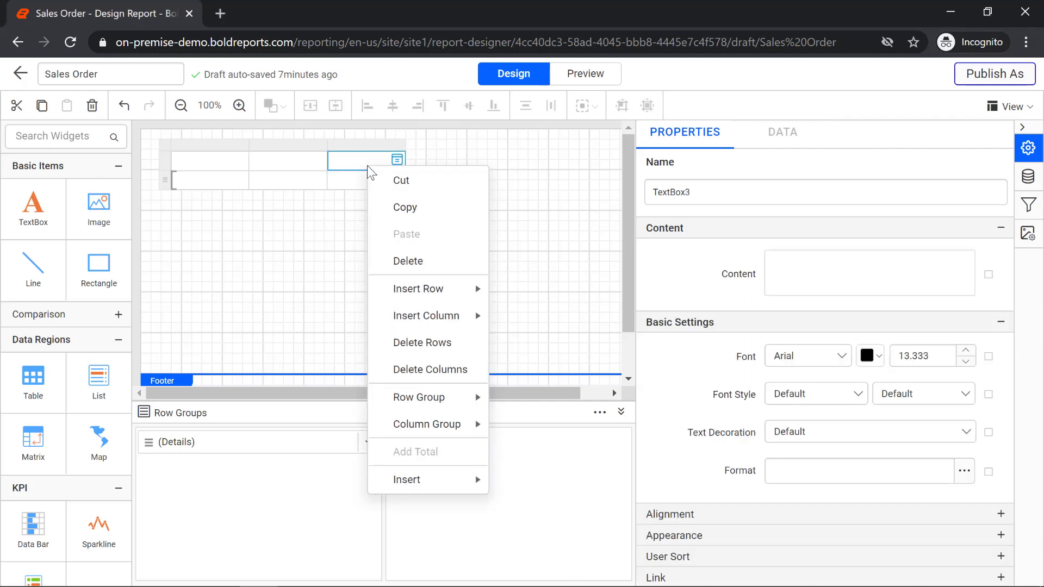
{"action": "mouse_move", "coordinate": [424, 326]}
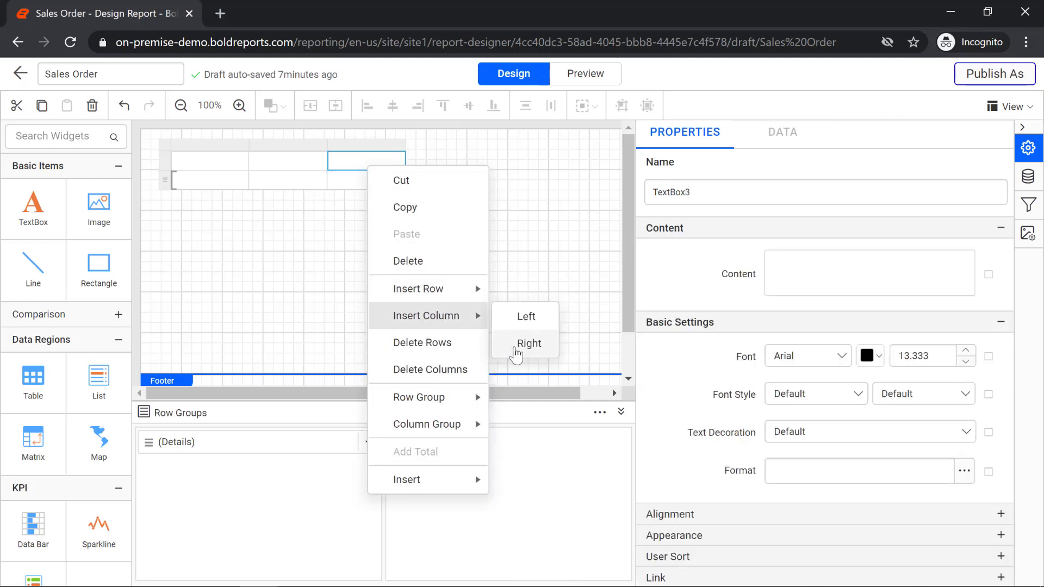
{"action": "left_click", "coordinate": [522, 343]}
{"action": "right_click", "coordinate": [446, 171]}
{"action": "mouse_move", "coordinate": [503, 312]}
{"action": "left_click", "coordinate": [607, 345]}
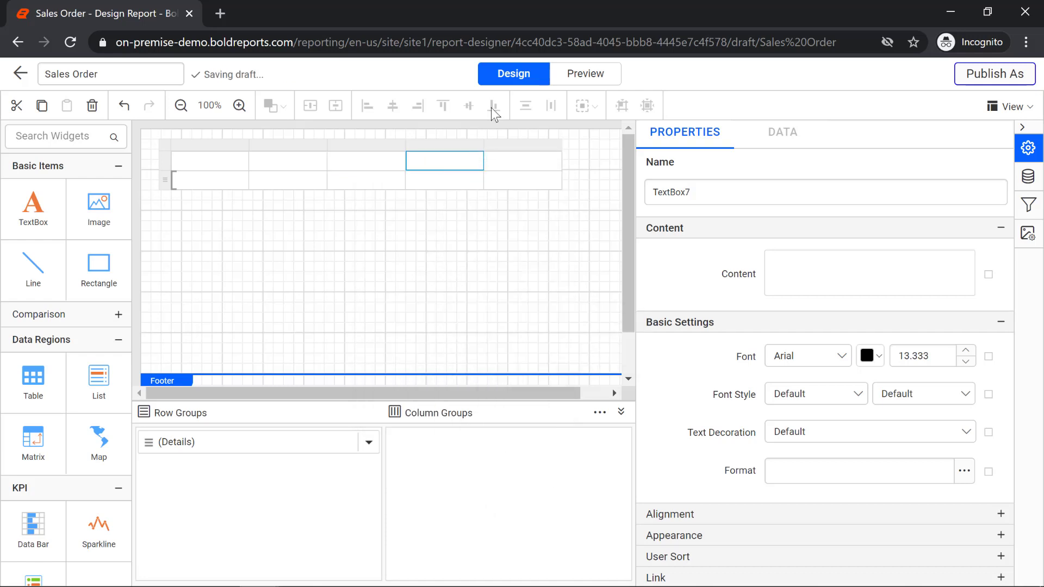
{"action": "right_click", "coordinate": [498, 159]}
{"action": "mouse_move", "coordinate": [584, 325]}
{"action": "left_click", "coordinate": [661, 336]}
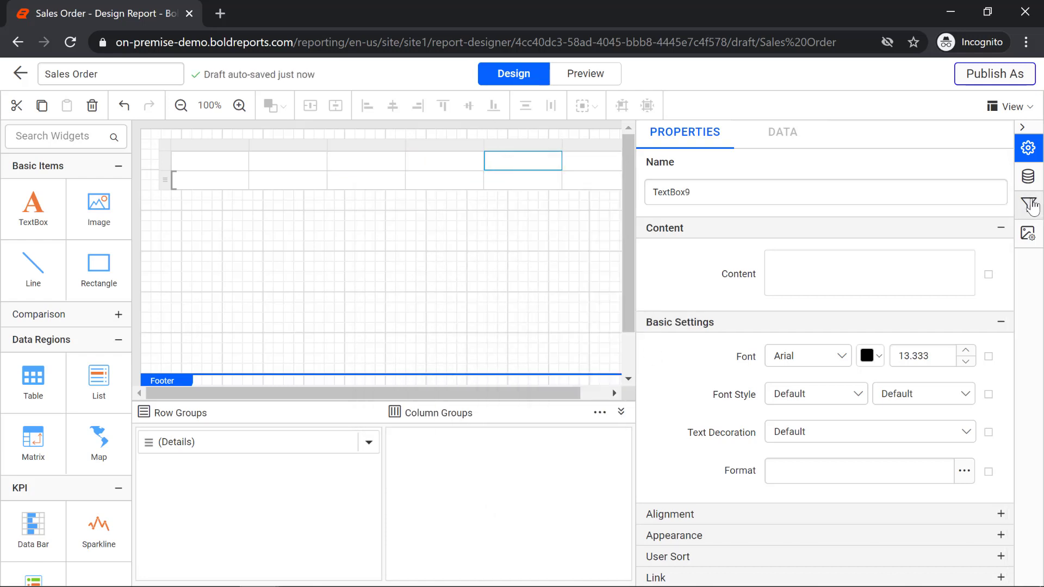
{"action": "left_click", "coordinate": [1028, 147]}
{"action": "right_click", "coordinate": [611, 162]}
{"action": "mouse_move", "coordinate": [739, 312]}
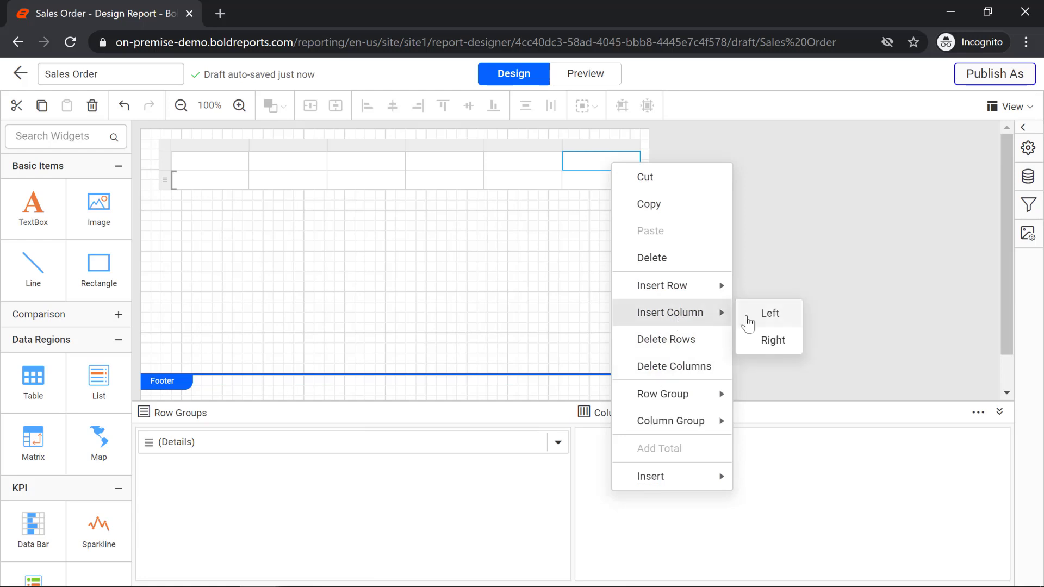
{"action": "left_click", "coordinate": [769, 340]}
{"action": "right_click", "coordinate": [675, 158]}
{"action": "left_click", "coordinate": [826, 334]}
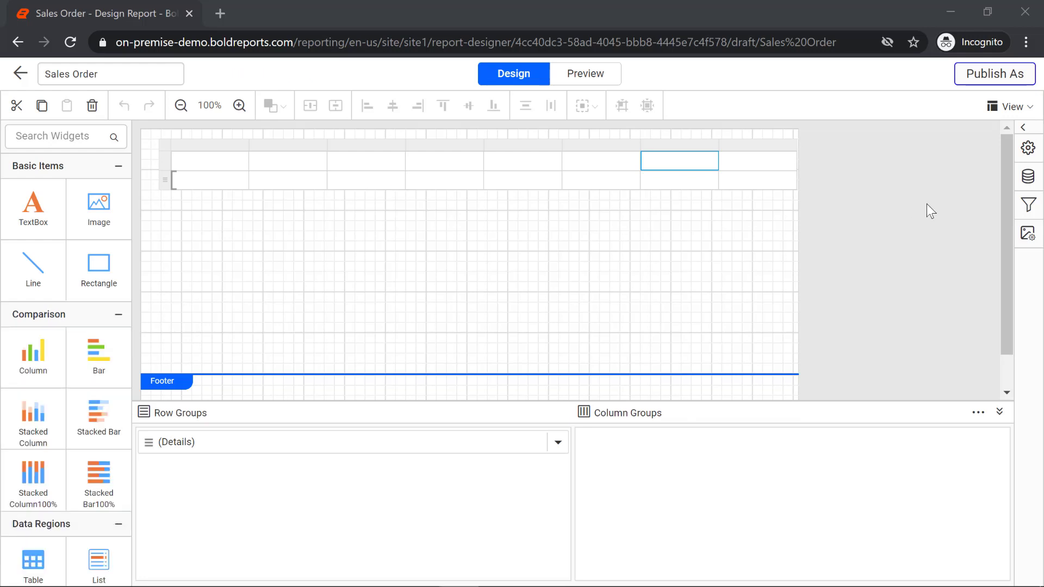
Step: Enter the header texts "Order ID" and "Name" in the first two cells of the table's top row
{"action": "left_click", "coordinate": [1025, 151]}
{"action": "left_click", "coordinate": [1026, 151]}
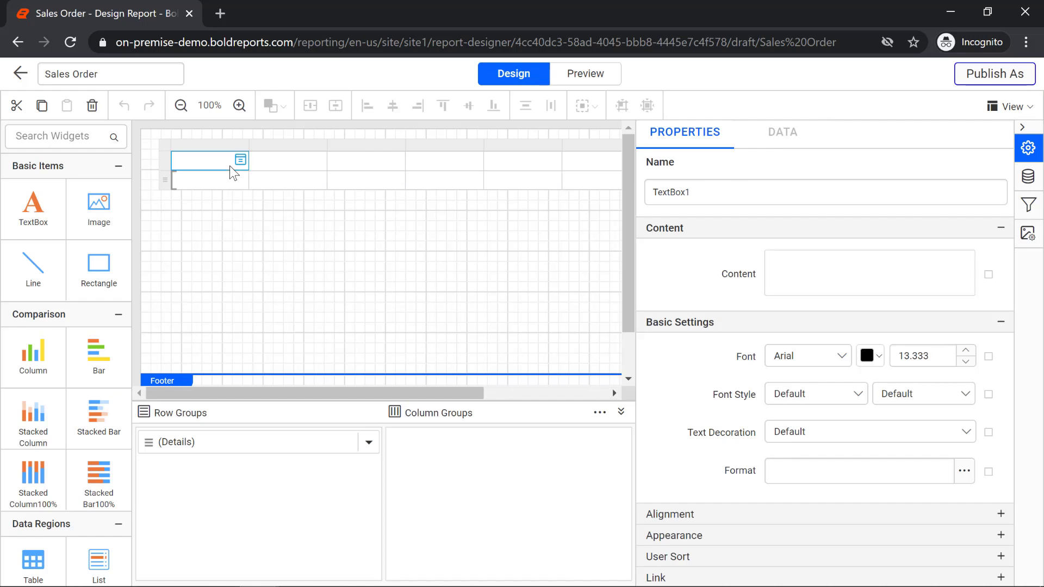
{"action": "left_click", "coordinate": [839, 276]}
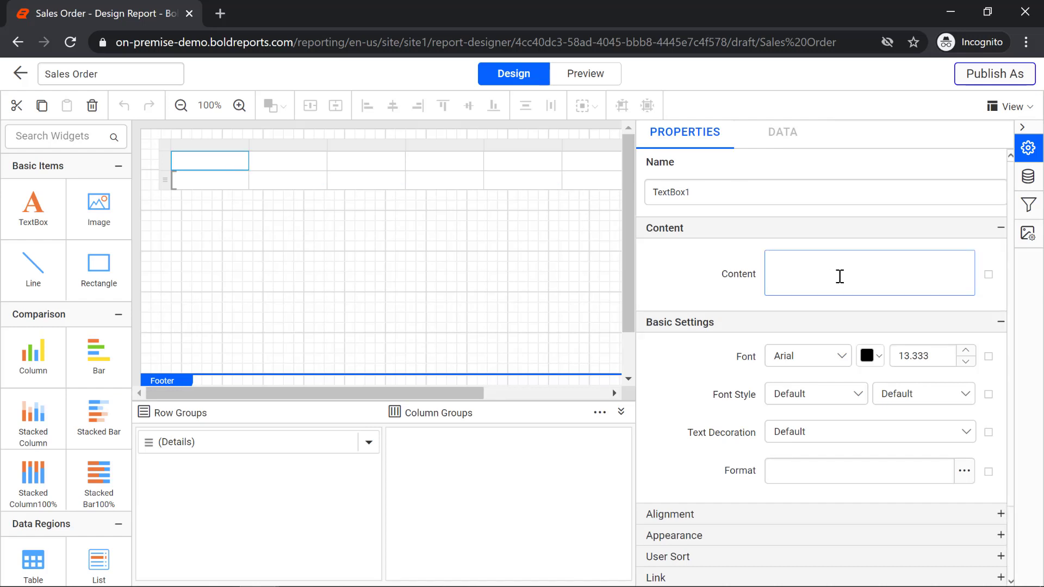
{"action": "type", "text": "Order ID"}
{"action": "left_click", "coordinate": [713, 294]}
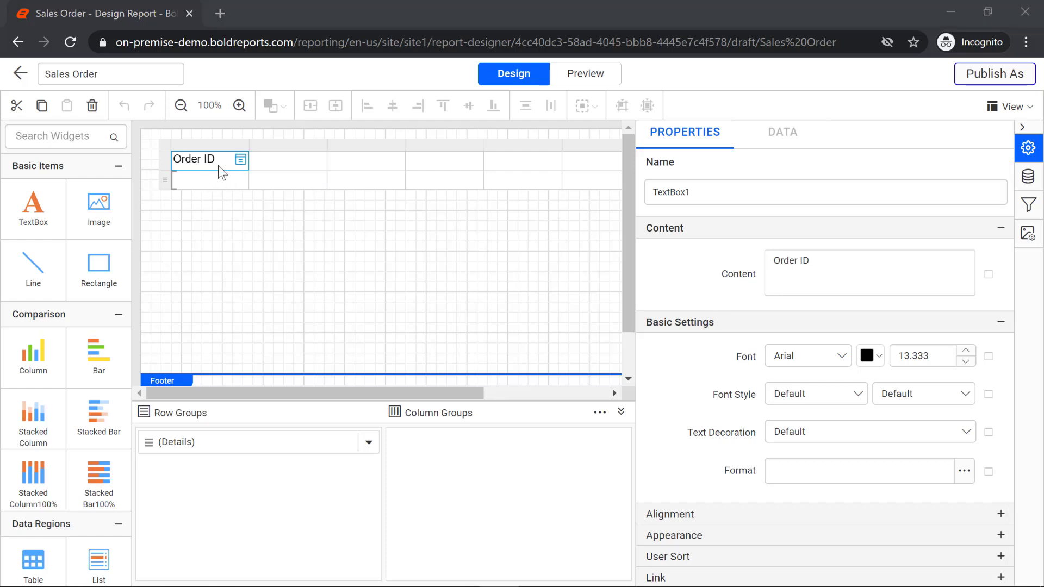
{"action": "left_click", "coordinate": [258, 167]}
{"action": "left_click", "coordinate": [785, 271]}
{"action": "type", "text": "Name"}
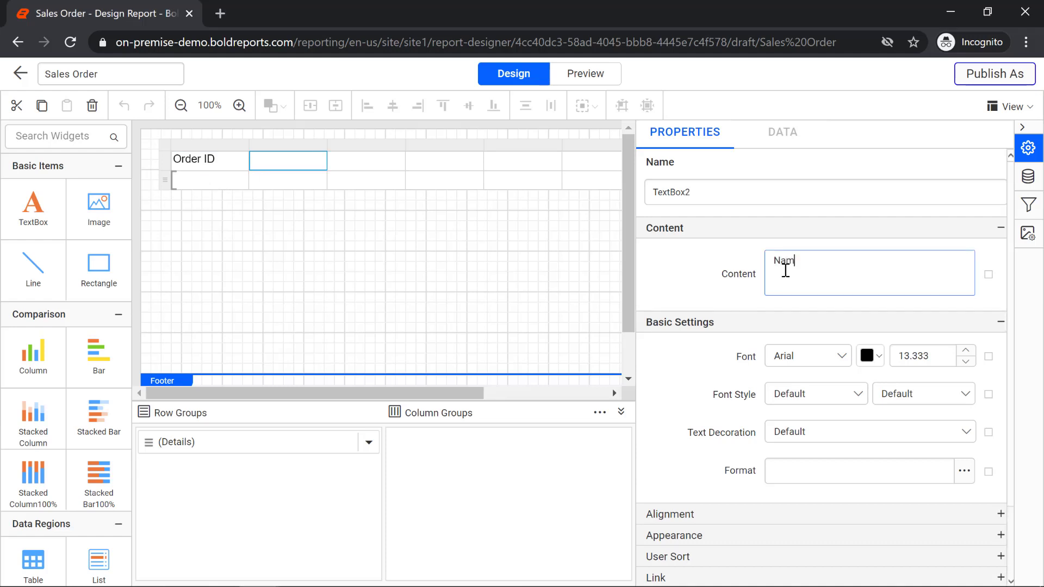
Step: Enter the header texts "Ship Name" and "Address" in the third and fourth cells of the table's top row
{"action": "left_click", "coordinate": [348, 164]}
{"action": "left_click", "coordinate": [789, 272]}
{"action": "type", "text": "Ship Name"}
{"action": "left_click", "coordinate": [467, 163]}
{"action": "left_click", "coordinate": [914, 282]}
{"action": "type", "text": "Address"}
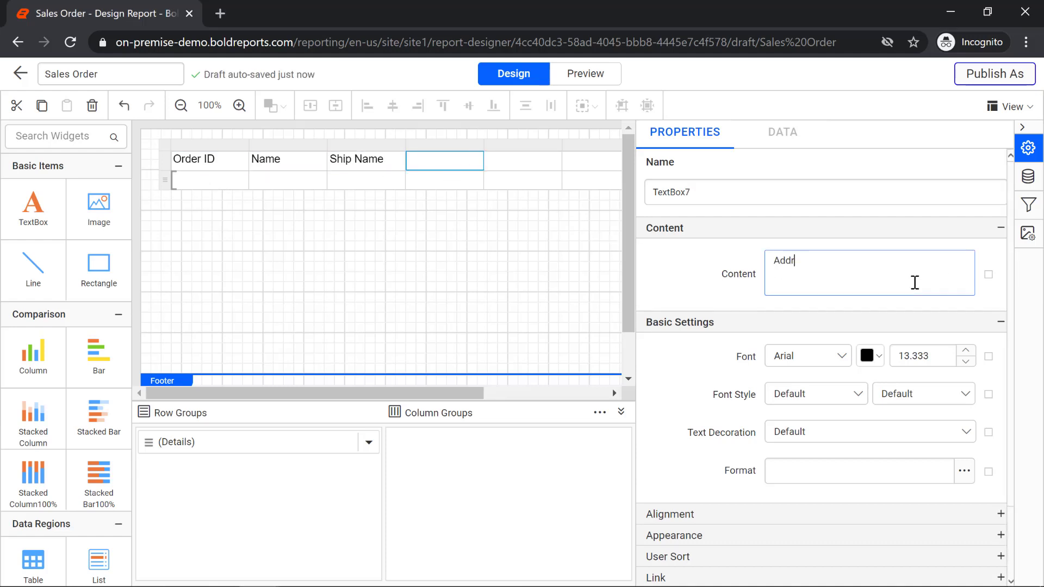
Step: Enter the header texts "City" and "Country" in the fifth and sixth cells of the table's top row
{"action": "left_click", "coordinate": [538, 163]}
{"action": "left_click", "coordinate": [786, 271]}
{"action": "type", "text": "City"}
{"action": "left_click", "coordinate": [591, 163]}
{"action": "left_click", "coordinate": [787, 271]}
{"action": "type", "text": "Country"}
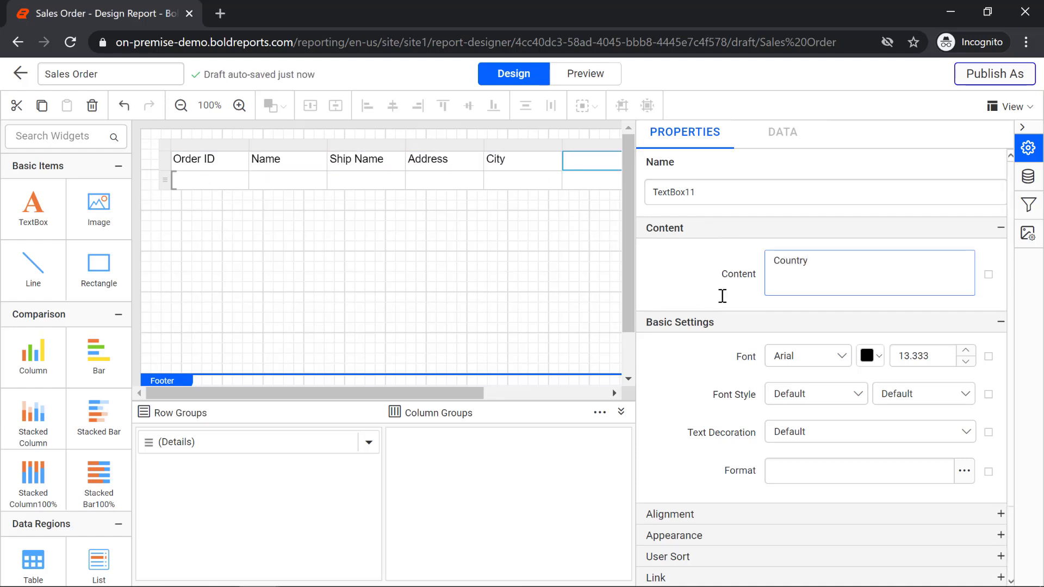
Step: Enter the header texts "Postal Code" and "Freight" in the last two header cells and collapse the properties pane
{"action": "left_click_drag", "start_coordinate": [464, 393], "coordinate": [602, 418]}
{"action": "left_click", "coordinate": [515, 161]}
{"action": "left_click", "coordinate": [799, 266]}
{"action": "type", "text": "Postal Code"}
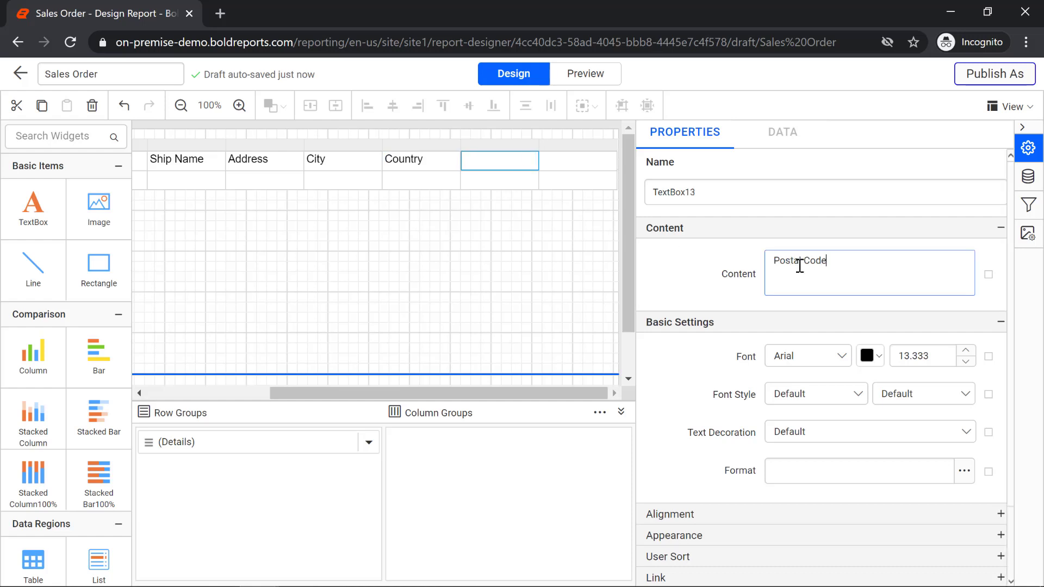
{"action": "left_click", "coordinate": [577, 161]}
{"action": "left_click", "coordinate": [810, 274]}
{"action": "type", "text": "Freight"}
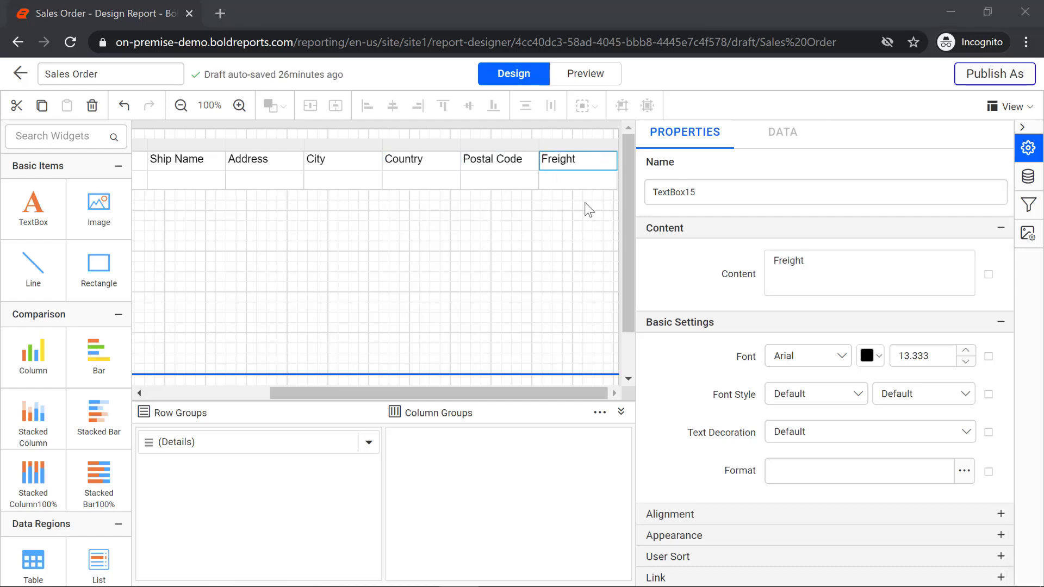
{"action": "left_click", "coordinate": [1027, 149]}
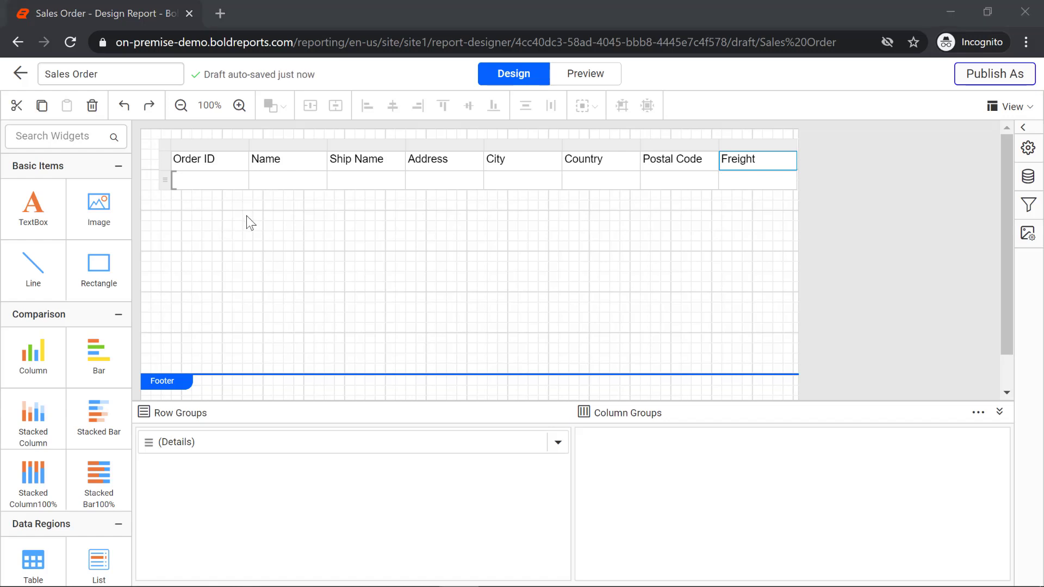
Step: Bind the data cells under Order ID, Name and Ship Name to the OrderID, CustomerID and ShipName fields
{"action": "left_click", "coordinate": [238, 183]}
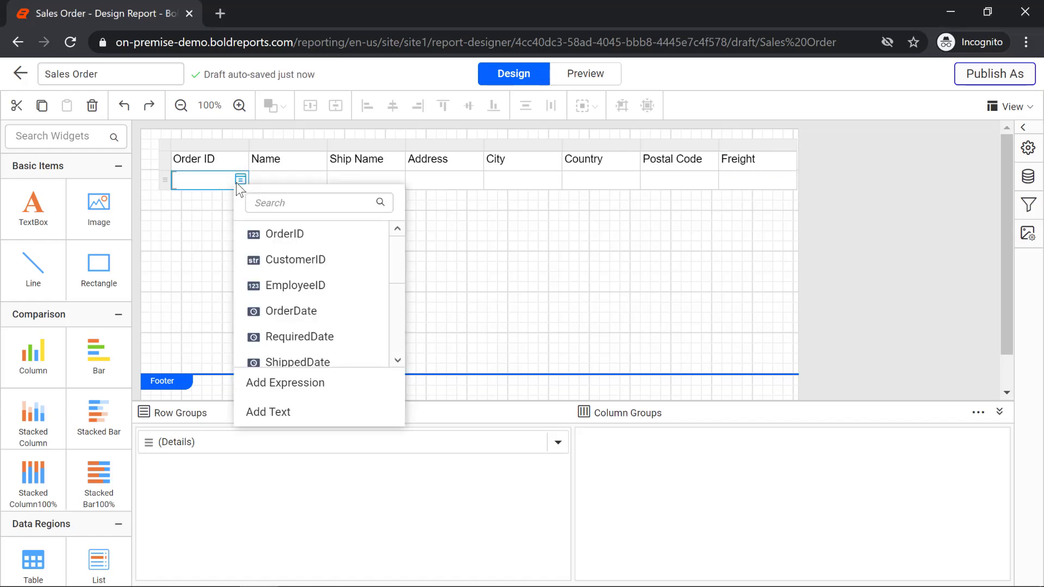
{"action": "left_click", "coordinate": [277, 240]}
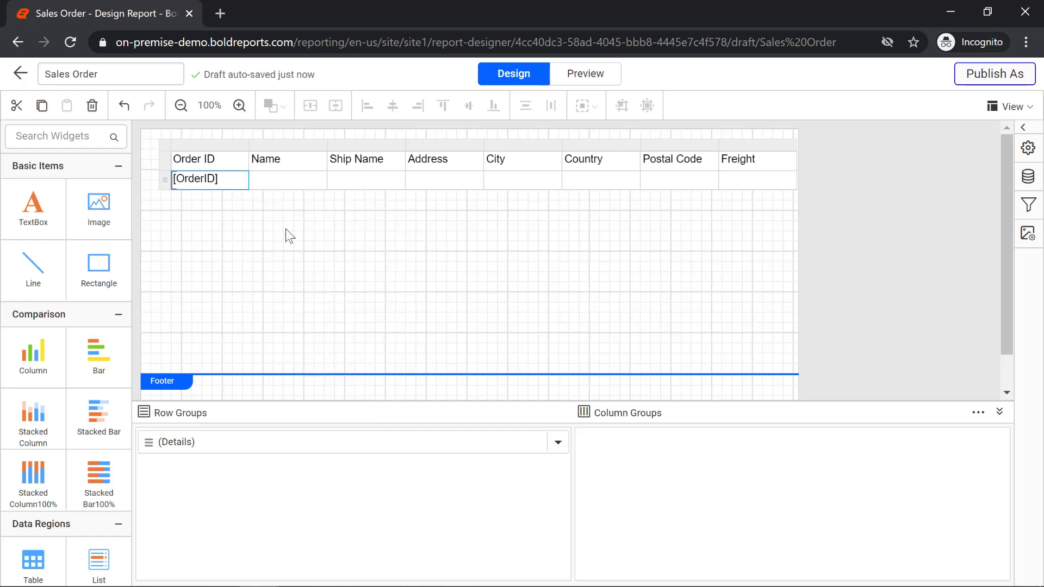
{"action": "left_click", "coordinate": [319, 181]}
{"action": "left_click", "coordinate": [357, 259]}
{"action": "left_click", "coordinate": [397, 180]}
{"action": "type", "text": "Ship"}
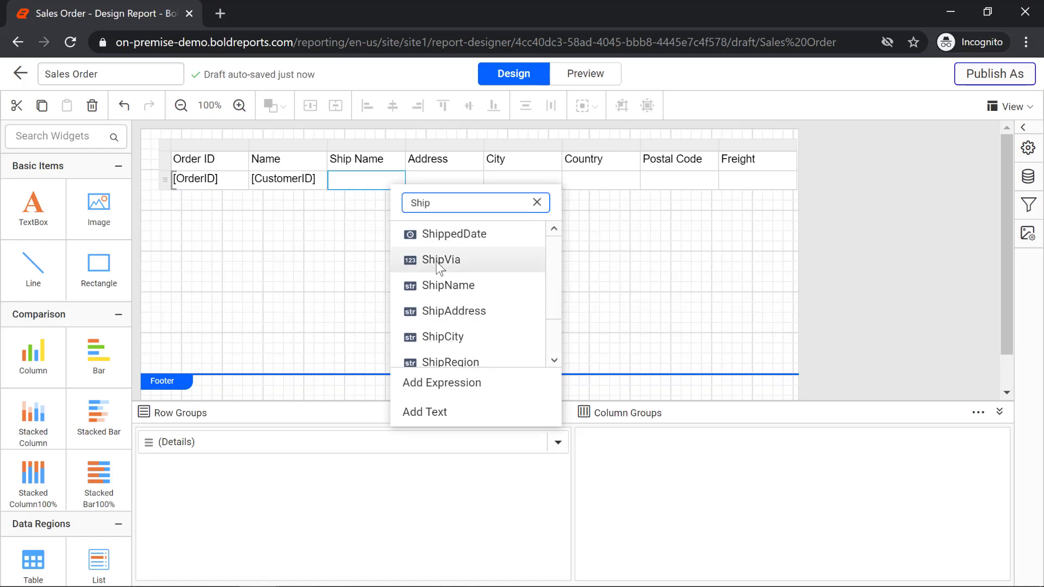
{"action": "left_click", "coordinate": [443, 286]}
Step: Bind the data cells under Address and City to the ShipAddress and ShipCity fields
{"action": "left_click", "coordinate": [475, 180]}
{"action": "type", "text": "Ship"}
{"action": "left_click", "coordinate": [519, 311]}
{"action": "left_click", "coordinate": [553, 181]}
{"action": "type", "text": "Ship"}
{"action": "left_click", "coordinate": [598, 336]}
Step: Bind the data cells under Country and Postal Code to the ShipCountry and ShipPostalCode fields
{"action": "left_click", "coordinate": [632, 181]}
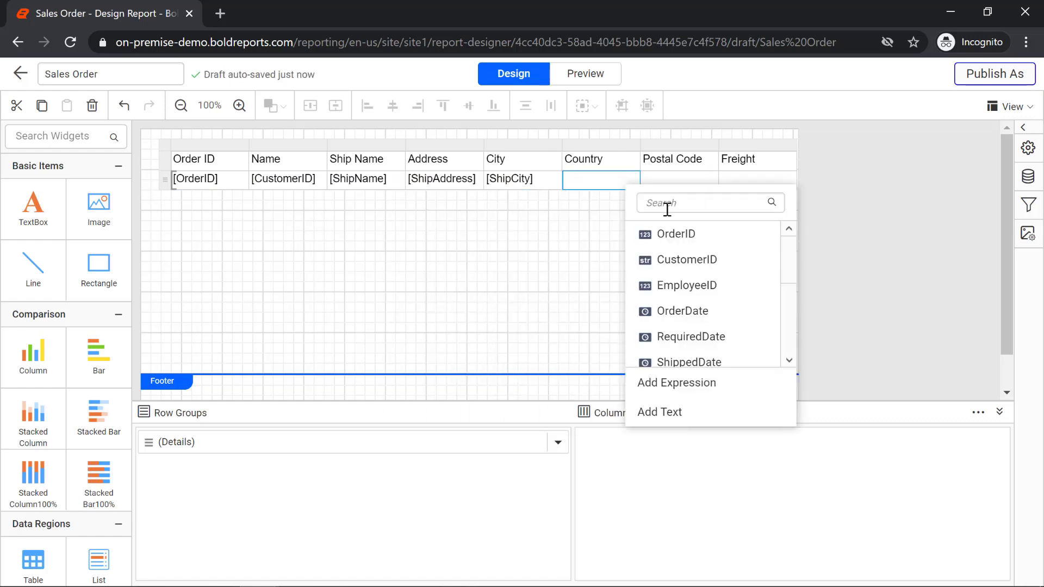
{"action": "left_click", "coordinate": [668, 204]}
{"action": "type", "text": "Ship"}
{"action": "left_click_drag", "start_coordinate": [789, 307], "coordinate": [783, 341]}
{"action": "left_click", "coordinate": [693, 355]}
{"action": "left_click", "coordinate": [709, 181]}
{"action": "left_click_drag", "start_coordinate": [867, 247], "coordinate": [868, 310]}
{"action": "left_click", "coordinate": [777, 354]}
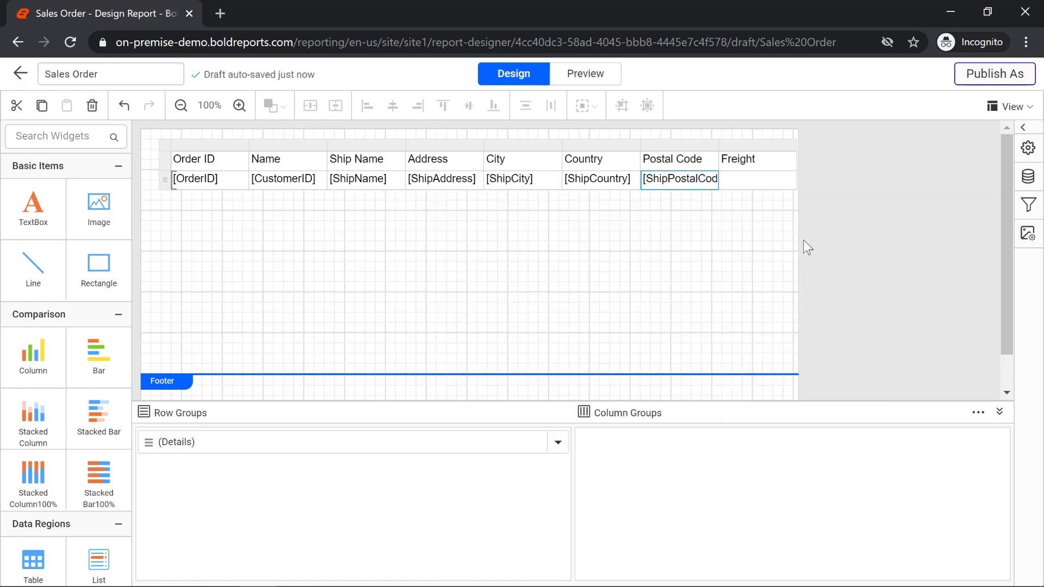
Step: Find the Freight field and bind it to the data cell under the Freight header
{"action": "left_click", "coordinate": [788, 181]}
{"action": "mouse_move", "coordinate": [947, 247]}
{"action": "left_mouse_down"}
{"action": "mouse_move", "coordinate": [947, 313]}
{"action": "mouse_move", "coordinate": [947, 244]}
{"action": "left_mouse_up"}
{"action": "left_click", "coordinate": [898, 202]}
{"action": "type", "text": "Freight"}
{"action": "left_click", "coordinate": [882, 234]}
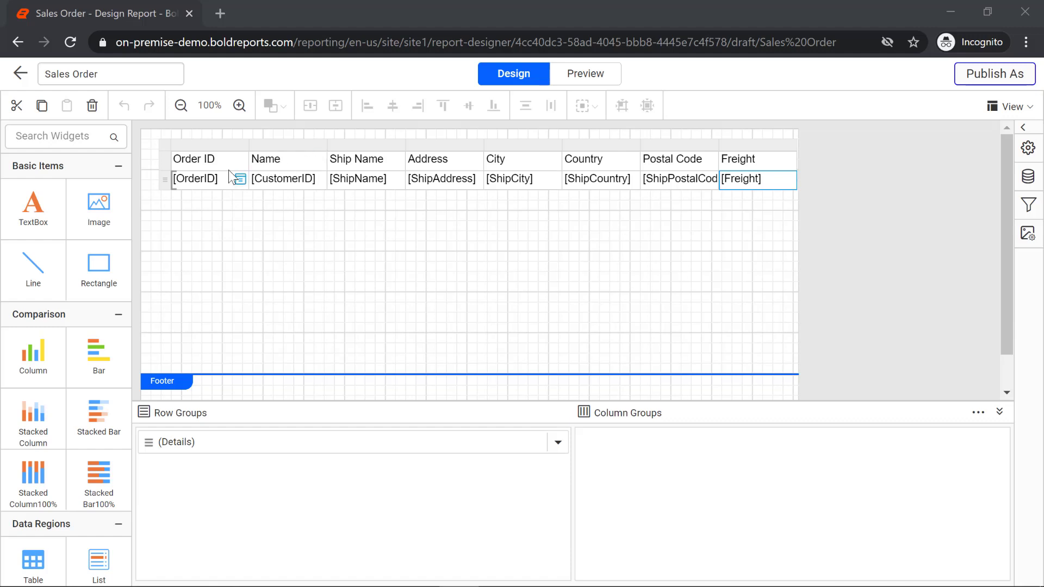
Step: Set the font of the whole table header row to Segoe UI with Bold weight
{"action": "left_click", "coordinate": [164, 157]}
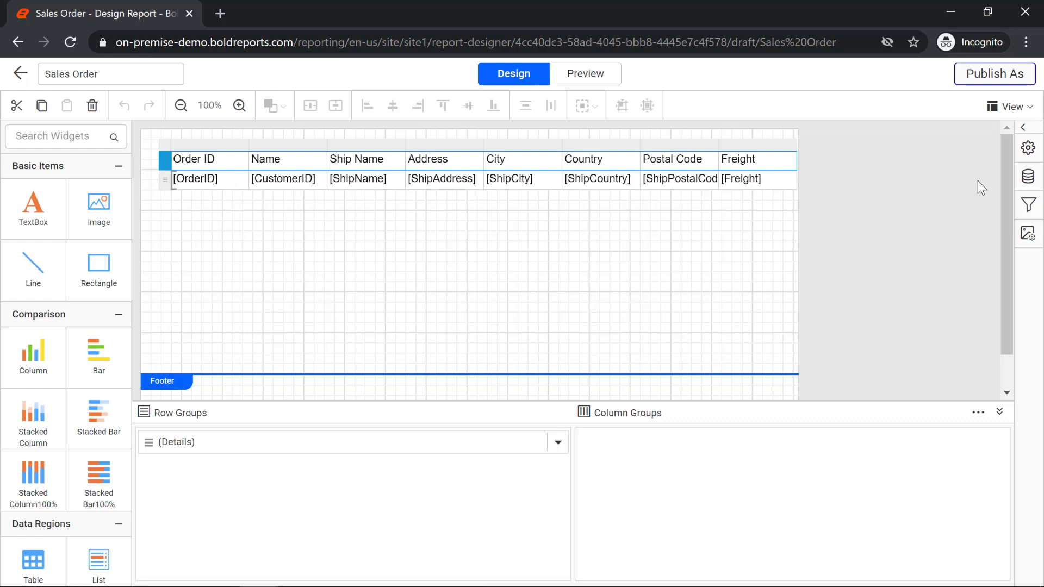
{"action": "left_click", "coordinate": [1025, 150]}
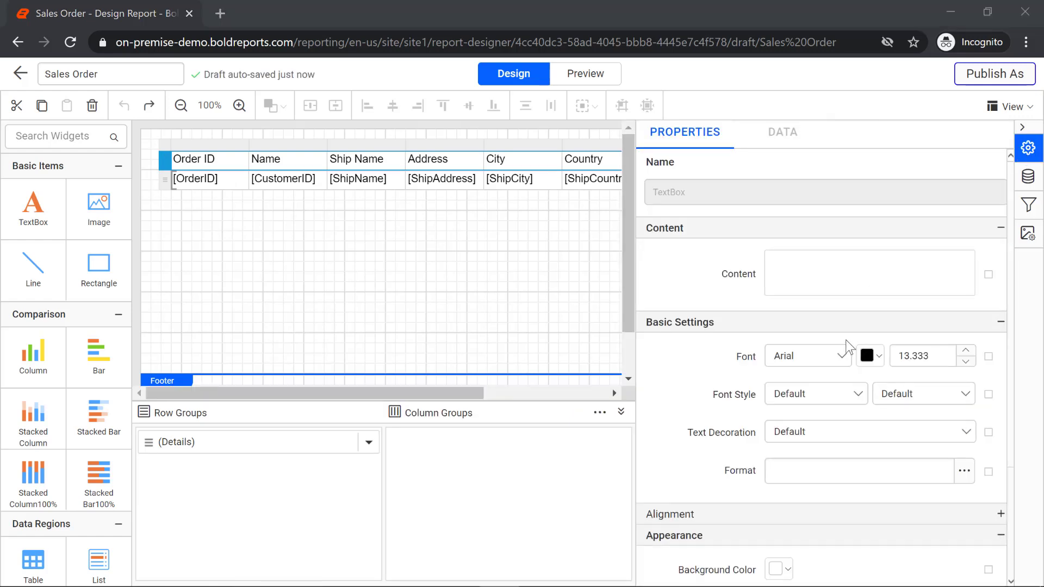
{"action": "left_click", "coordinate": [840, 355]}
{"action": "key", "text": "s"}
{"action": "scroll", "coordinate": [840, 356], "scroll_direction": "down", "scroll_amount": 3}
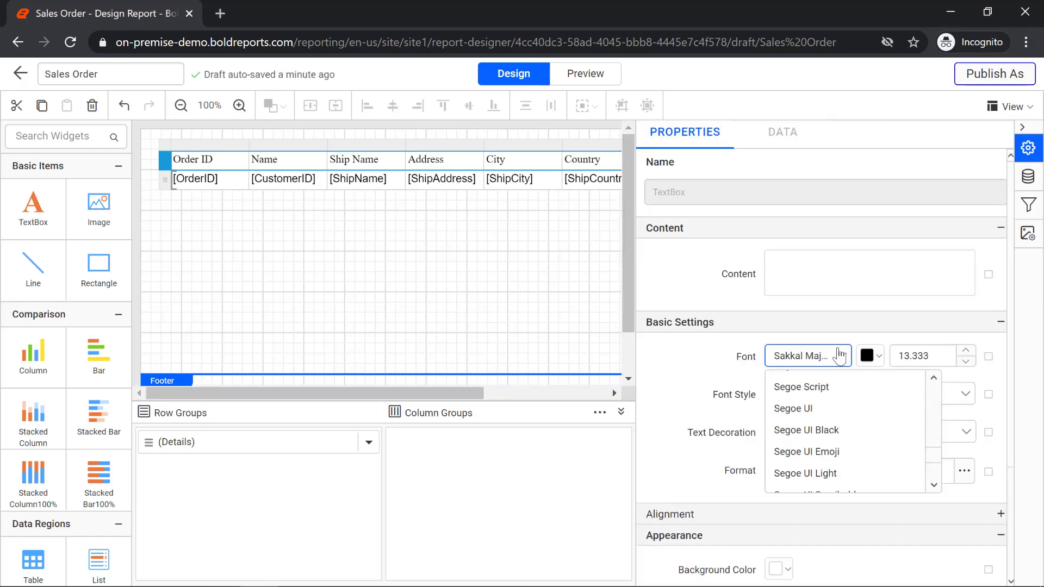
{"action": "left_click", "coordinate": [870, 408]}
{"action": "left_click", "coordinate": [896, 391]}
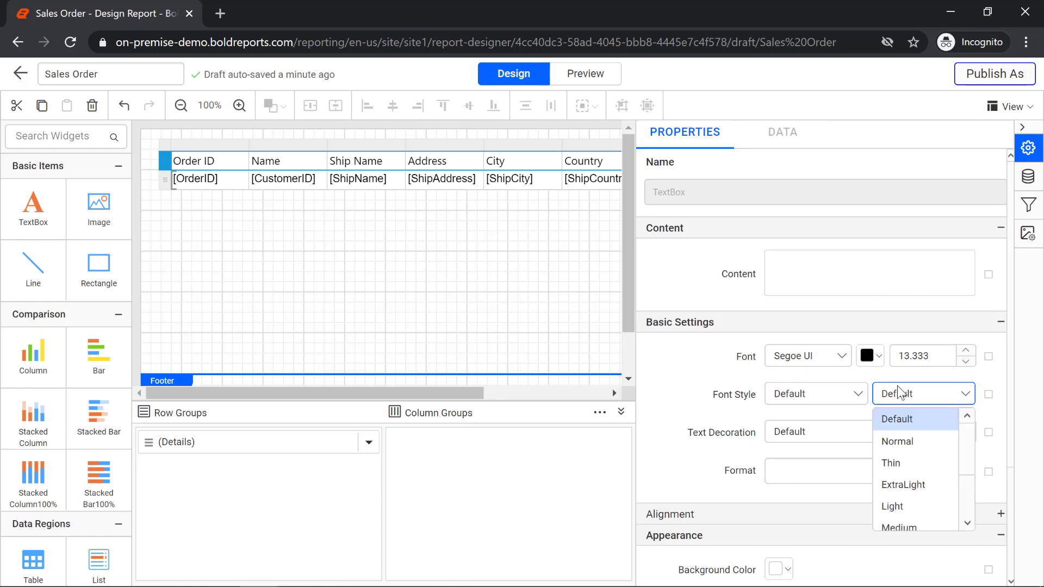
{"action": "scroll", "coordinate": [902, 445], "scroll_direction": "down", "scroll_amount": 2}
{"action": "left_click", "coordinate": [902, 472]}
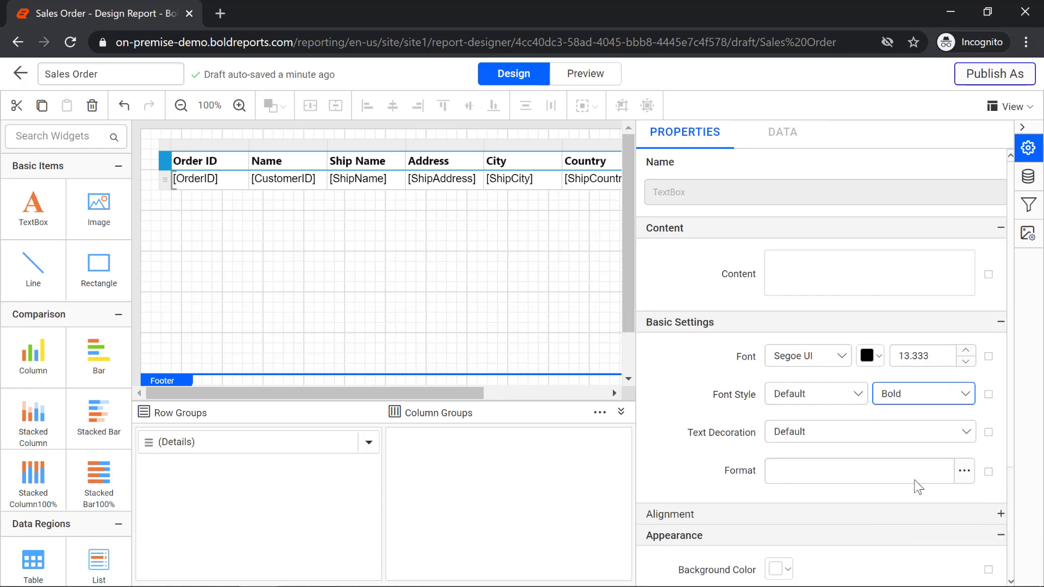
Step: Set the header row's text alignment to Center and its vertical alignment to Middle
{"action": "left_click", "coordinate": [913, 513]}
{"action": "left_click", "coordinate": [786, 378]}
{"action": "left_click", "coordinate": [786, 455]}
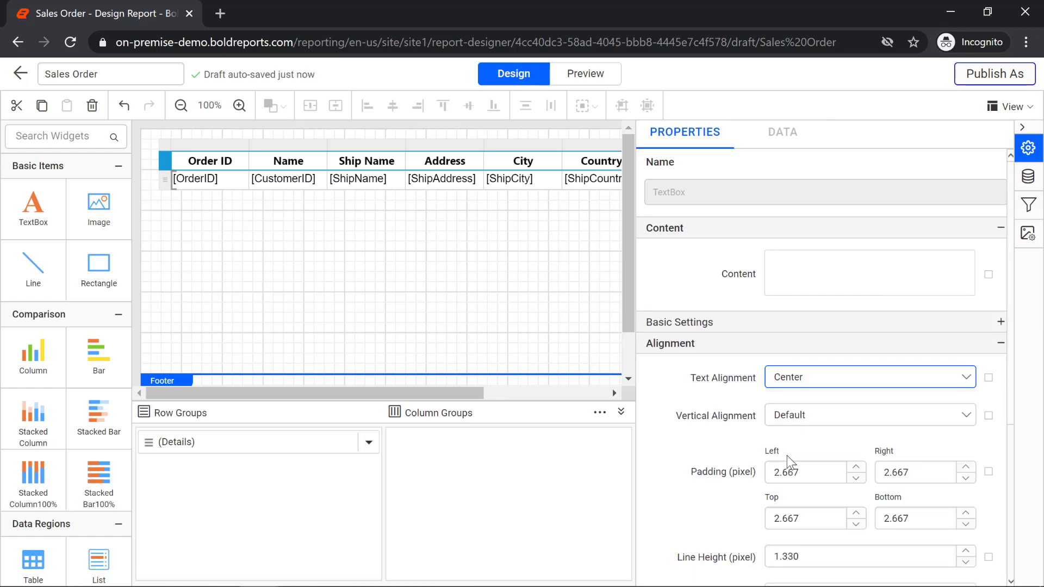
{"action": "left_click", "coordinate": [791, 416]}
{"action": "left_click", "coordinate": [798, 482]}
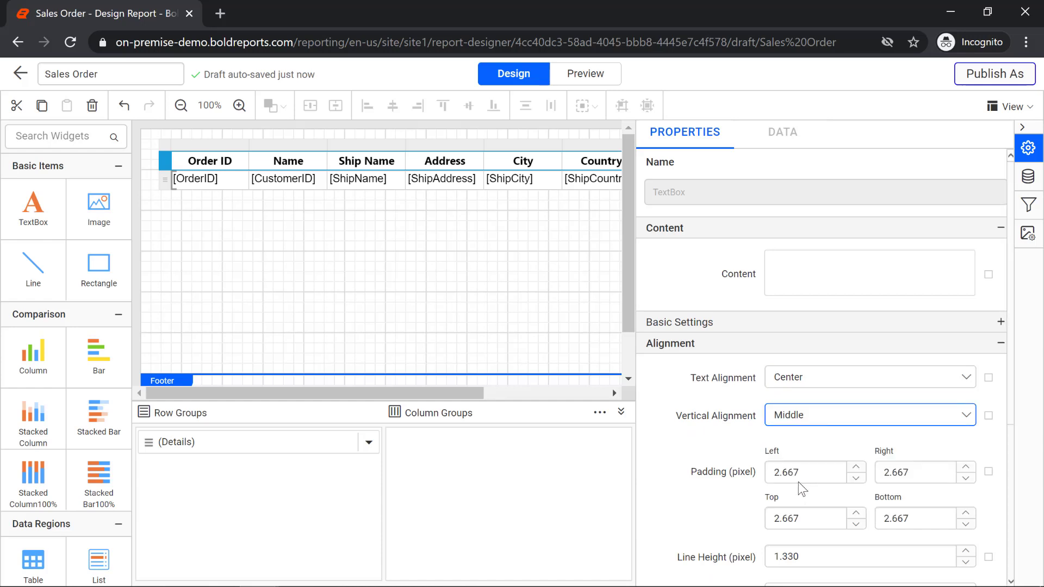
Step: Give the header row the background color with hex value #ebebed
{"action": "left_click", "coordinate": [791, 364]}
{"action": "left_click", "coordinate": [788, 400]}
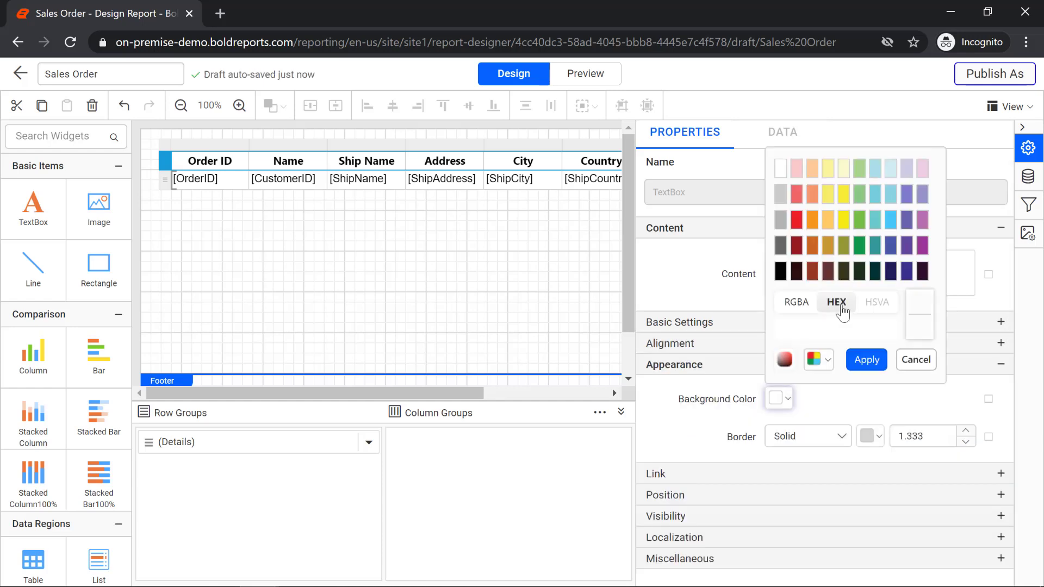
{"action": "left_click", "coordinate": [840, 302]}
{"action": "left_click", "coordinate": [853, 329]}
{"action": "type", "text": "#ebebed"}
{"action": "left_click", "coordinate": [867, 359]}
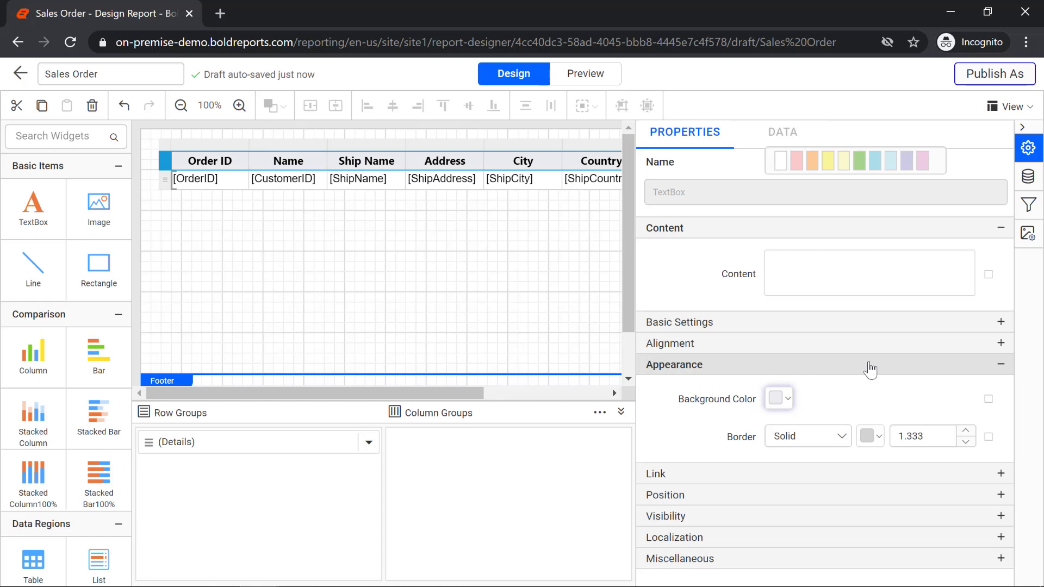
Step: Set the font of the table's whole data row to Segoe UI with a non-bold weight
{"action": "left_click", "coordinate": [166, 179]}
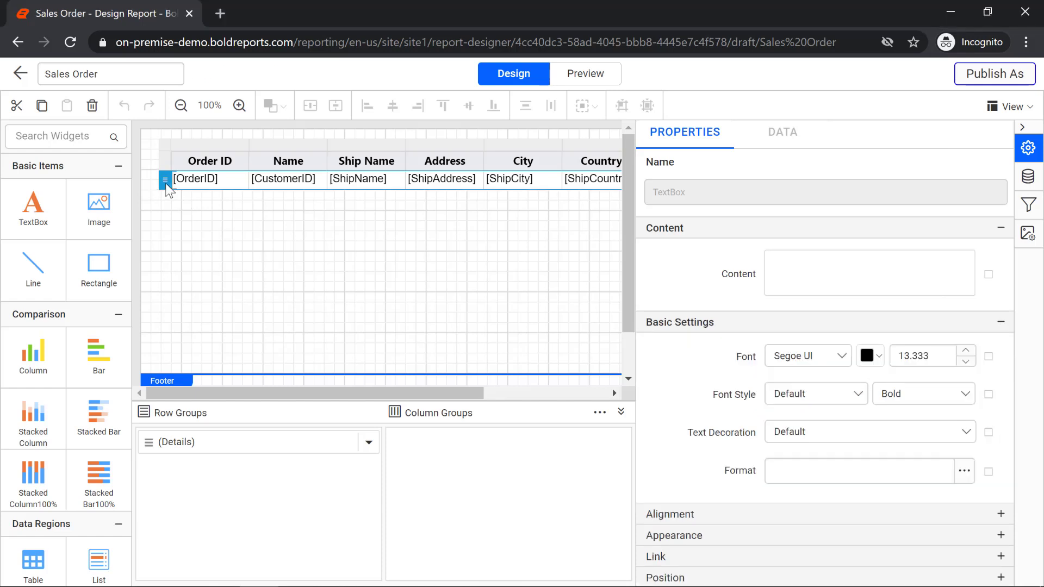
{"action": "left_click", "coordinate": [785, 356]}
{"action": "key", "text": "s"}
{"action": "scroll", "coordinate": [798, 419], "scroll_direction": "down", "scroll_amount": 2}
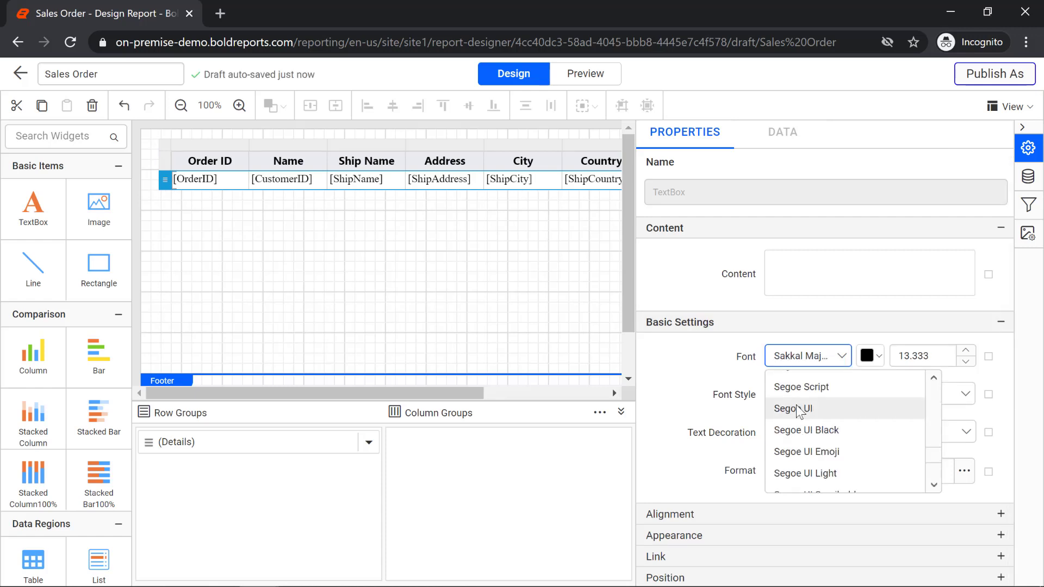
{"action": "left_click", "coordinate": [799, 409]}
{"action": "left_click", "coordinate": [905, 395]}
{"action": "left_click", "coordinate": [910, 445]}
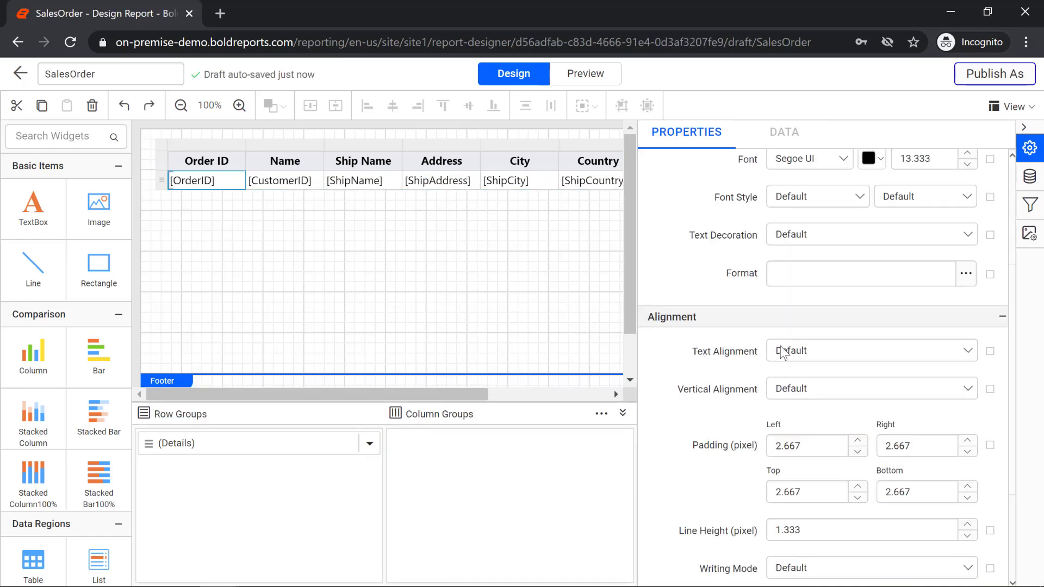
Step: Center the text of the OrderID data cell and right-align the text of the Freight data cell
{"action": "left_click", "coordinate": [785, 351]}
{"action": "left_click", "coordinate": [793, 419]}
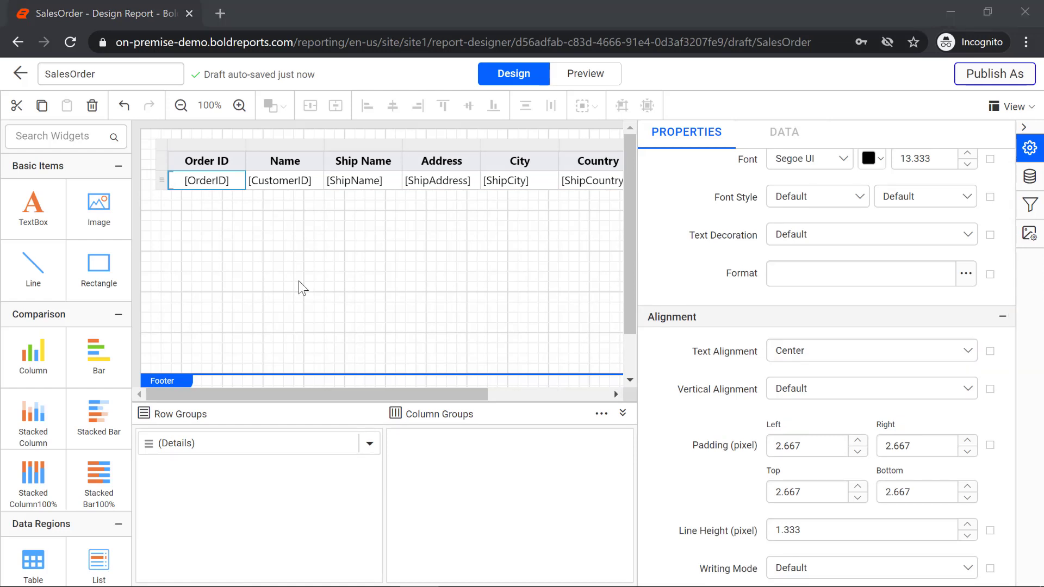
{"action": "left_click_drag", "start_coordinate": [359, 393], "coordinate": [606, 407]}
{"action": "left_click", "coordinate": [551, 179]}
{"action": "left_click", "coordinate": [820, 351]}
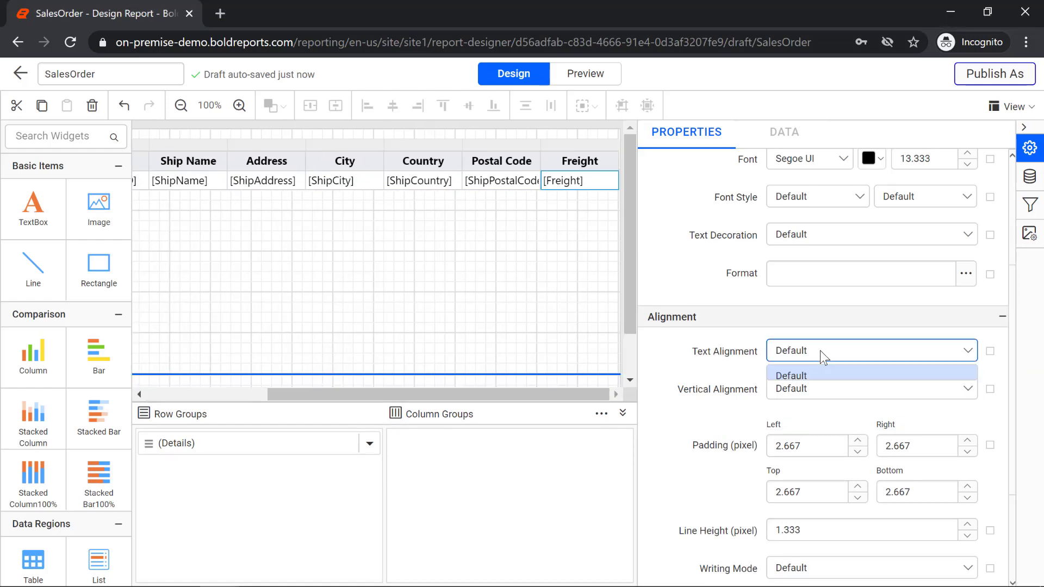
{"action": "left_click", "coordinate": [820, 444]}
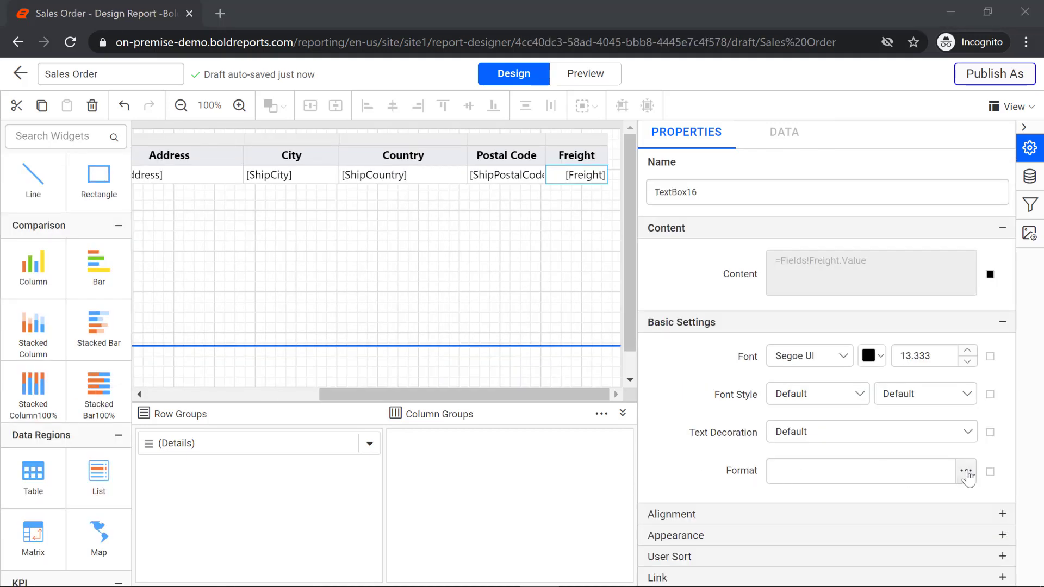
Step: Format the Freight data cell as Currency with two decimal places and the 1000 separator
{"action": "left_click", "coordinate": [965, 471]}
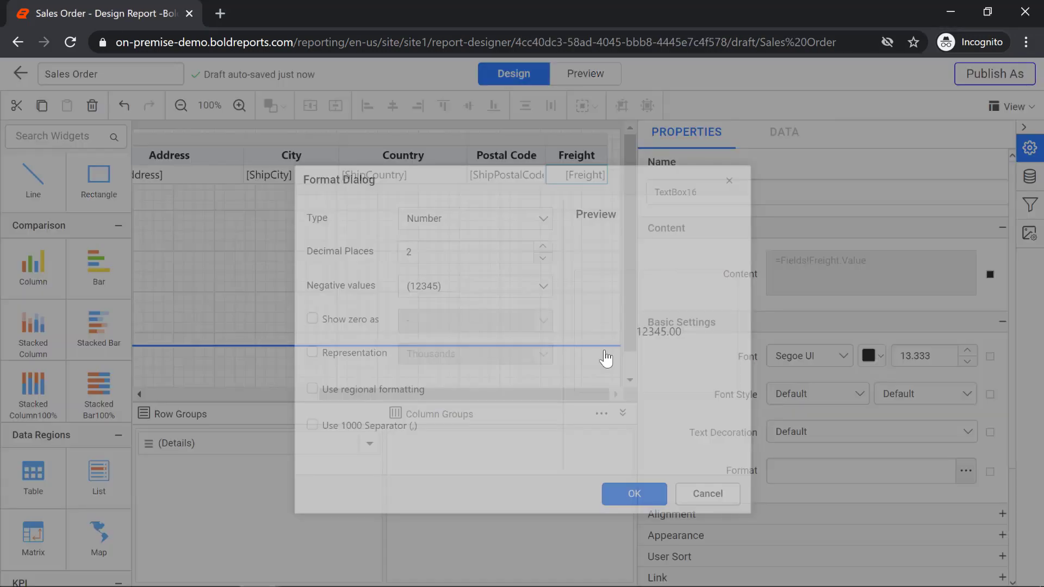
{"action": "left_click", "coordinate": [457, 223]}
{"action": "left_click", "coordinate": [454, 267]}
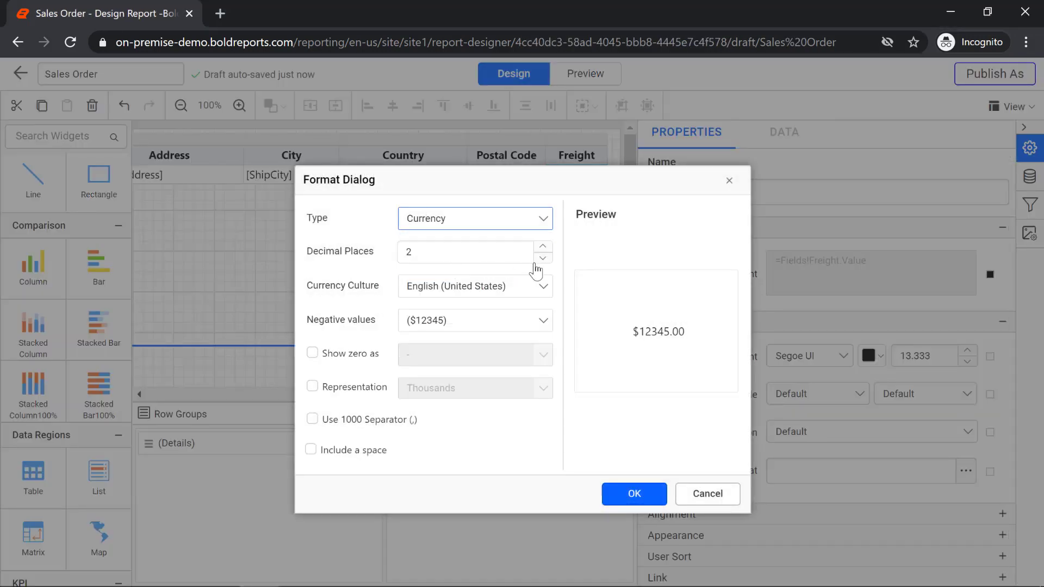
{"action": "left_click", "coordinate": [362, 428]}
{"action": "left_click", "coordinate": [636, 495]}
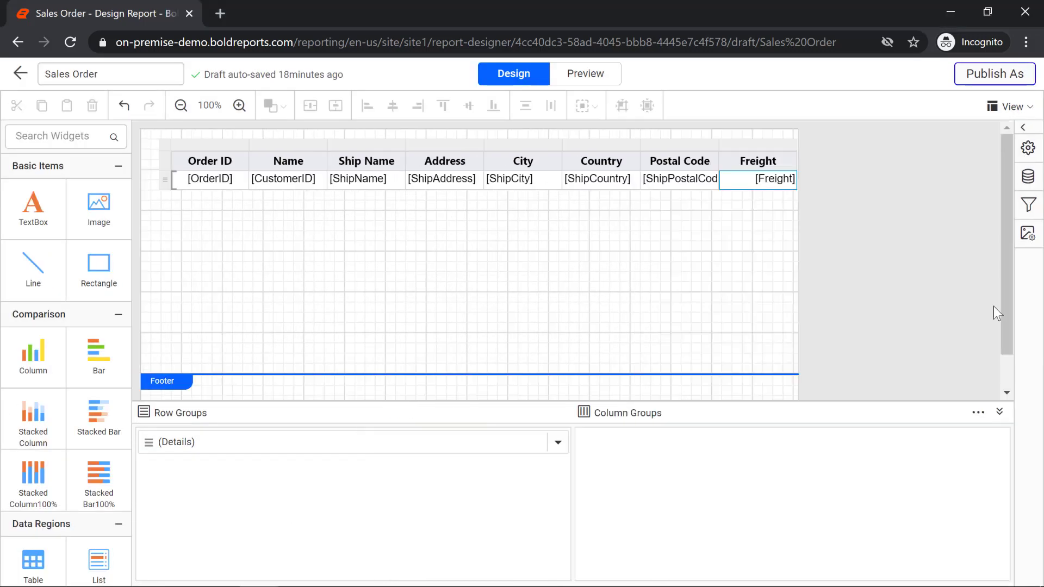
Step: Collapse the grouping pane and widen the Address column to about 1.7 times and the Country column to about 1.6 times its width
{"action": "left_click", "coordinate": [999, 412]}
{"action": "left_click_drag", "start_coordinate": [483, 145], "coordinate": [539, 144]}
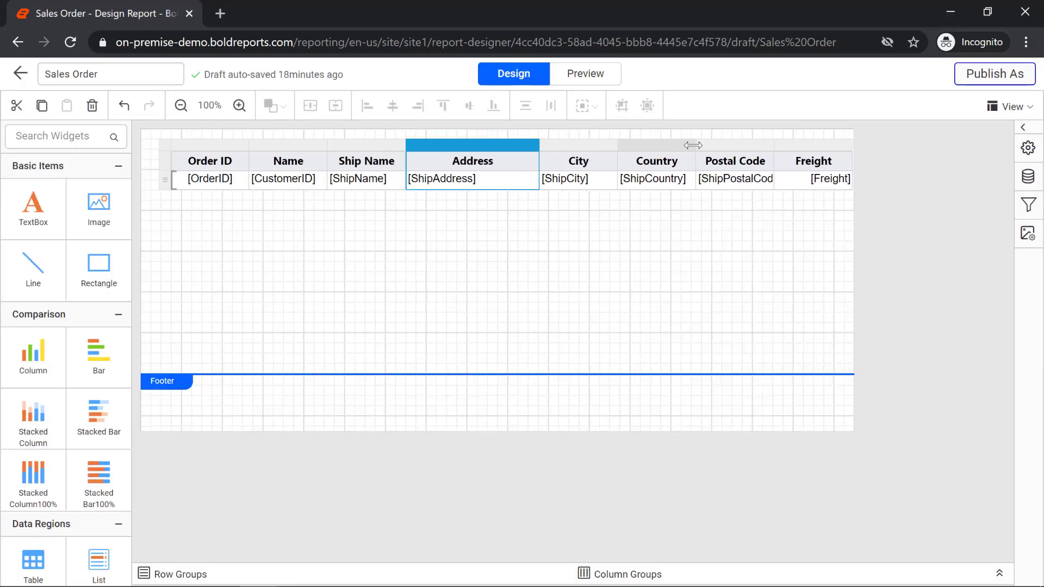
{"action": "left_click_drag", "start_coordinate": [693, 145], "coordinate": [739, 145]}
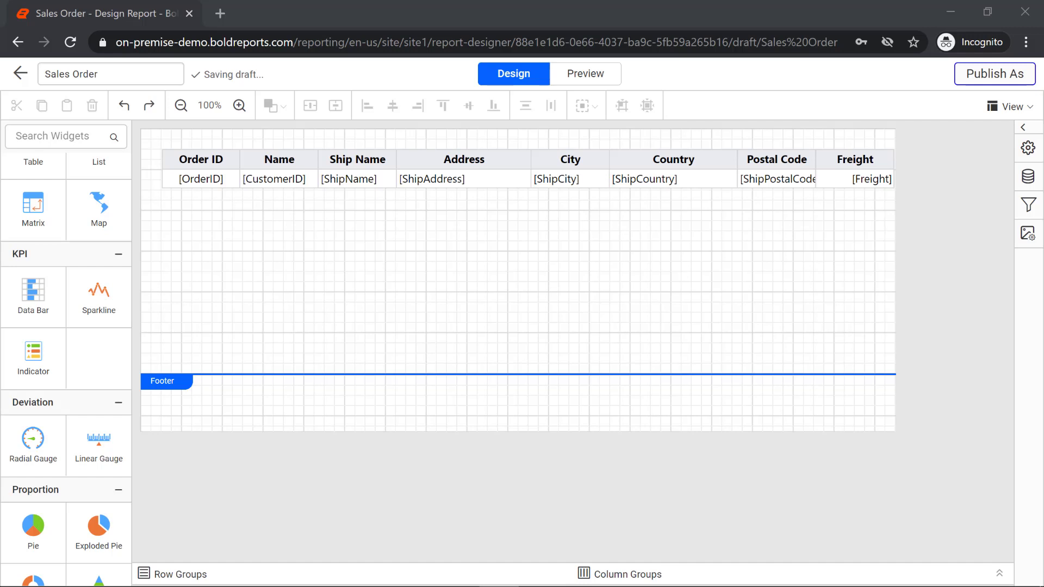
Step: Add a header to the report and place a text box near the header's upper-left corner
{"action": "right_click", "coordinate": [507, 239]}
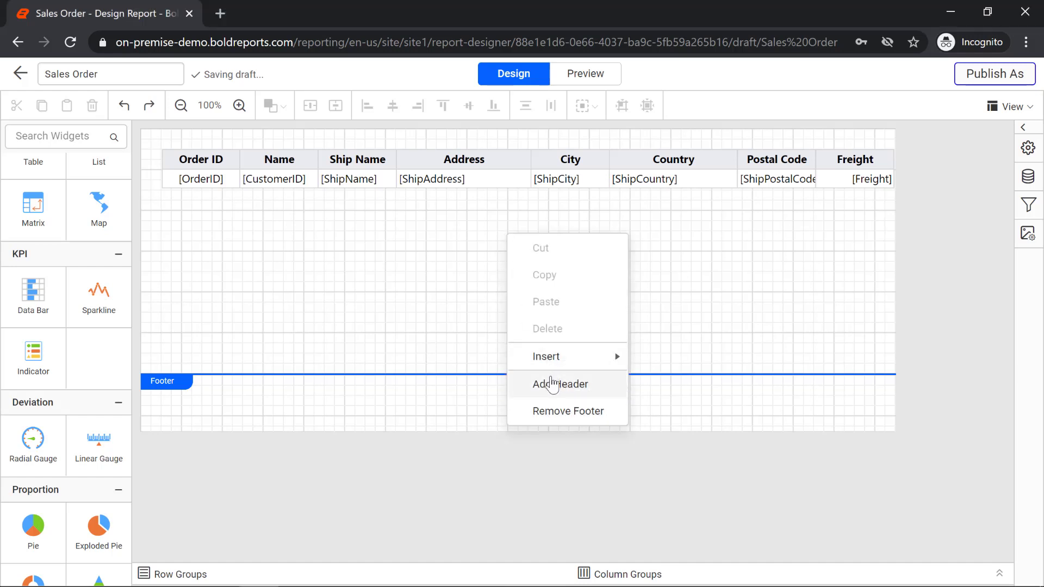
{"action": "left_click", "coordinate": [551, 383]}
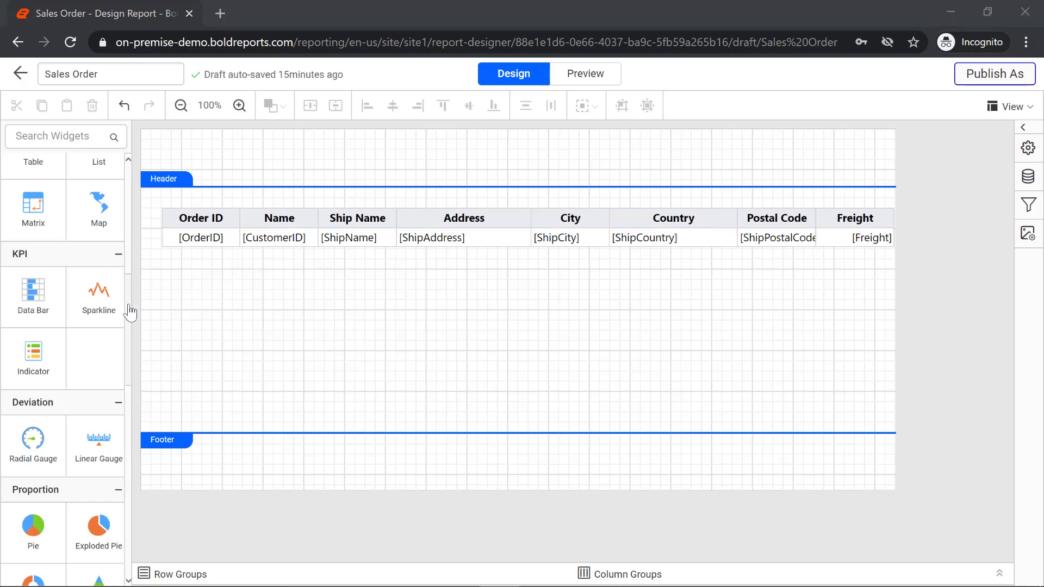
{"action": "left_click_drag", "start_coordinate": [128, 306], "coordinate": [127, 182]}
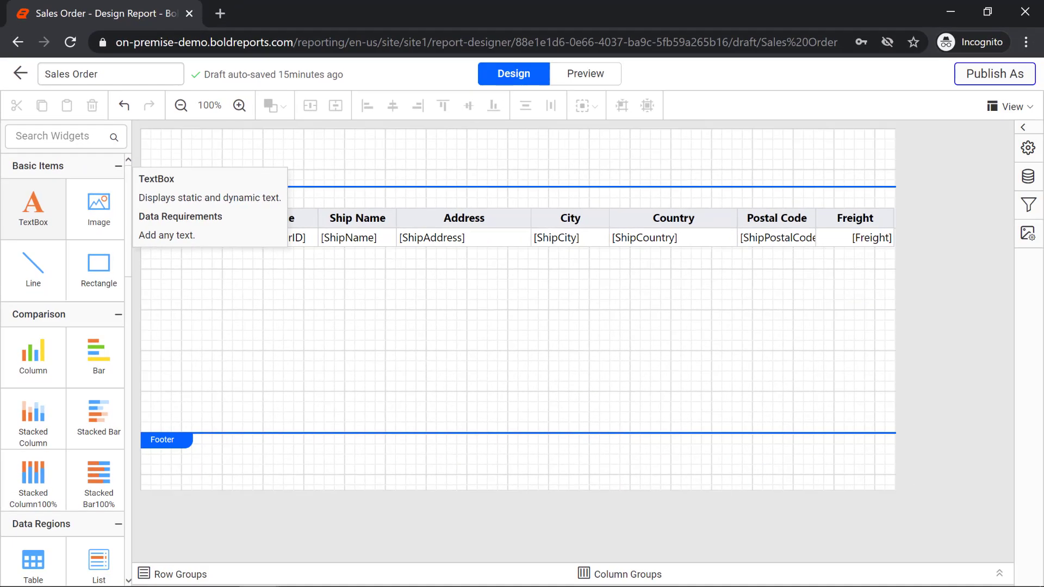
{"action": "left_click_drag", "start_coordinate": [54, 213], "coordinate": [161, 134]}
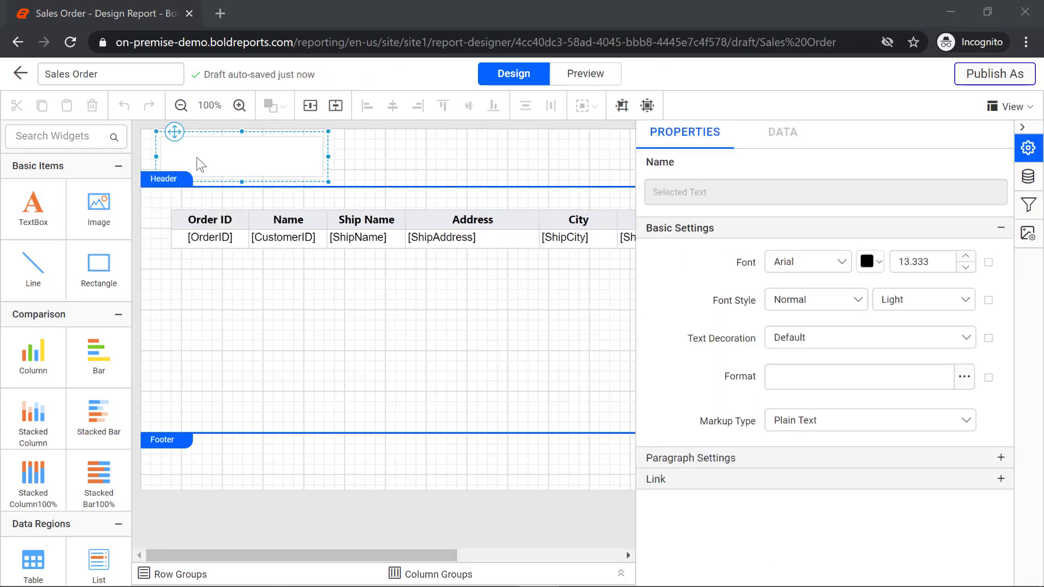
Step: Enter the text "Sales Order Details" in the header text box
{"action": "double_click", "coordinate": [198, 158]}
{"action": "type", "text": "Sales"}
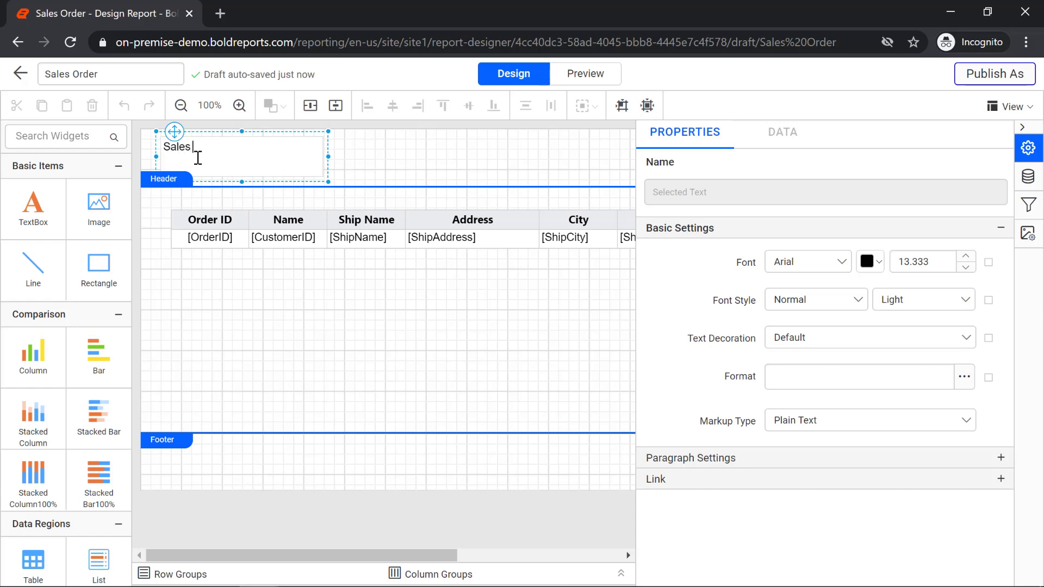
{"action": "type", "text": " Order Details"}
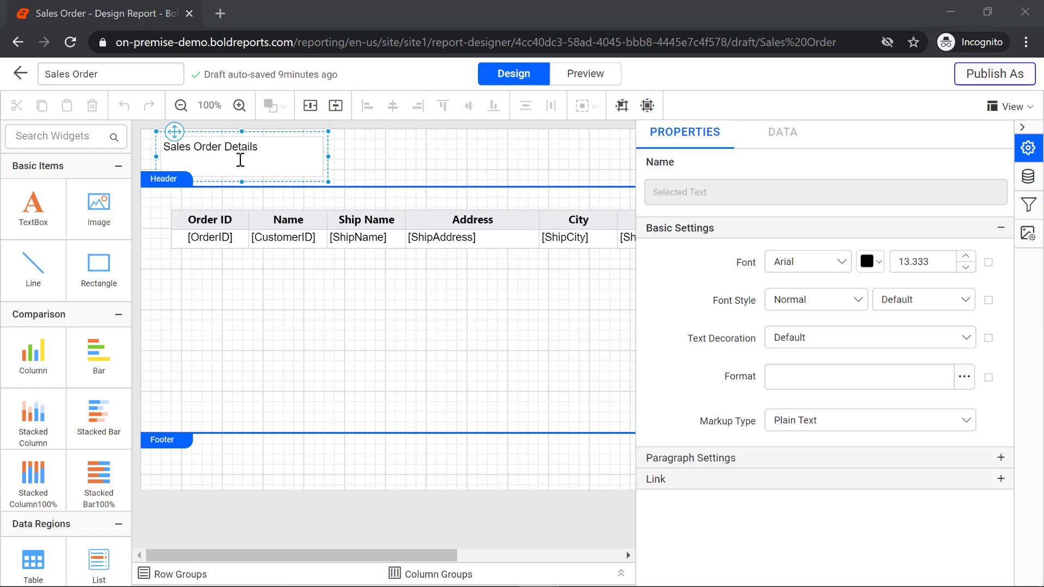
Step: Give the header text box a dark grey background color
{"action": "left_click", "coordinate": [173, 131]}
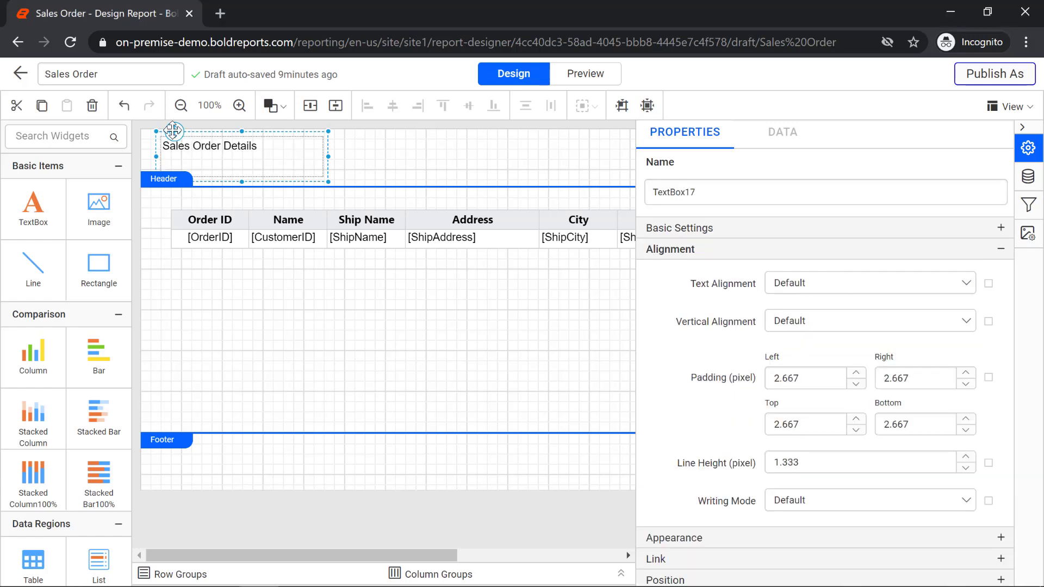
{"action": "left_click", "coordinate": [674, 249]}
{"action": "left_click", "coordinate": [686, 271]}
{"action": "left_click", "coordinate": [778, 304]}
{"action": "left_click", "coordinate": [836, 472]}
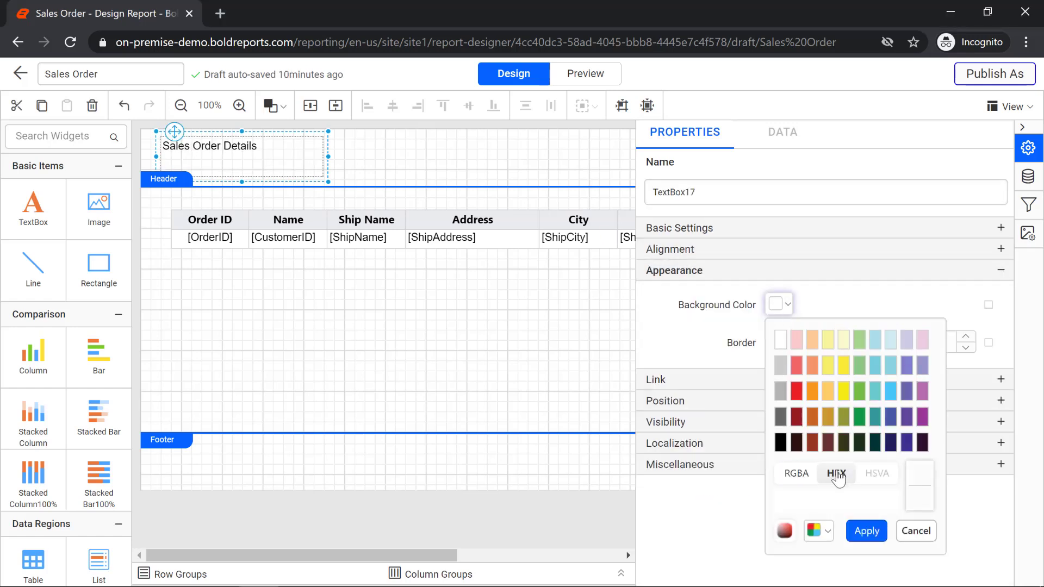
{"action": "left_click", "coordinate": [867, 531]}
Step: Set the header text box's font to Segoe UI, size 15.333, in white
{"action": "left_click", "coordinate": [785, 228]}
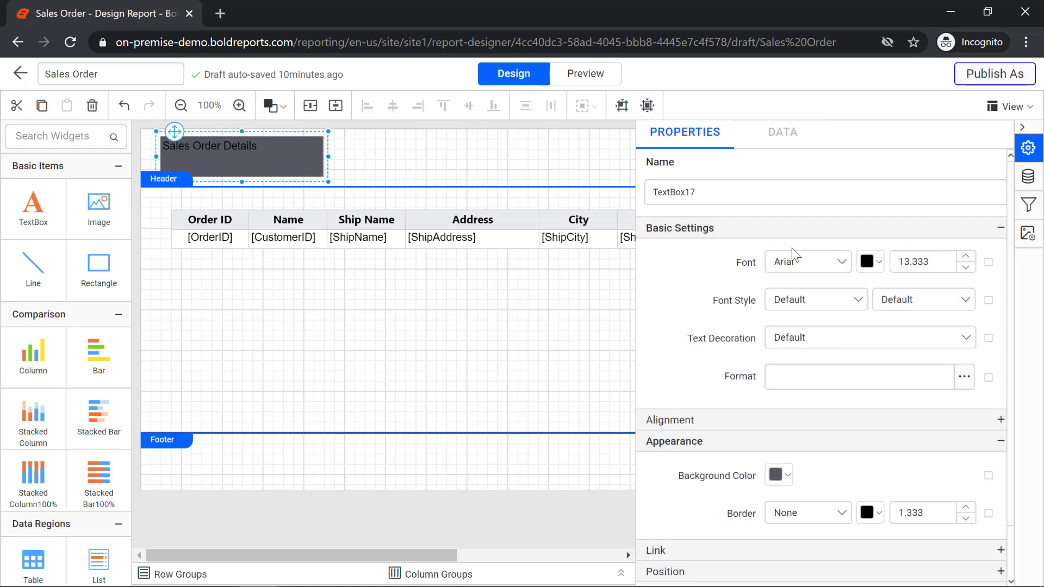
{"action": "left_click", "coordinate": [794, 260]}
{"action": "left_click", "coordinate": [804, 314]}
{"action": "left_click", "coordinate": [965, 257]}
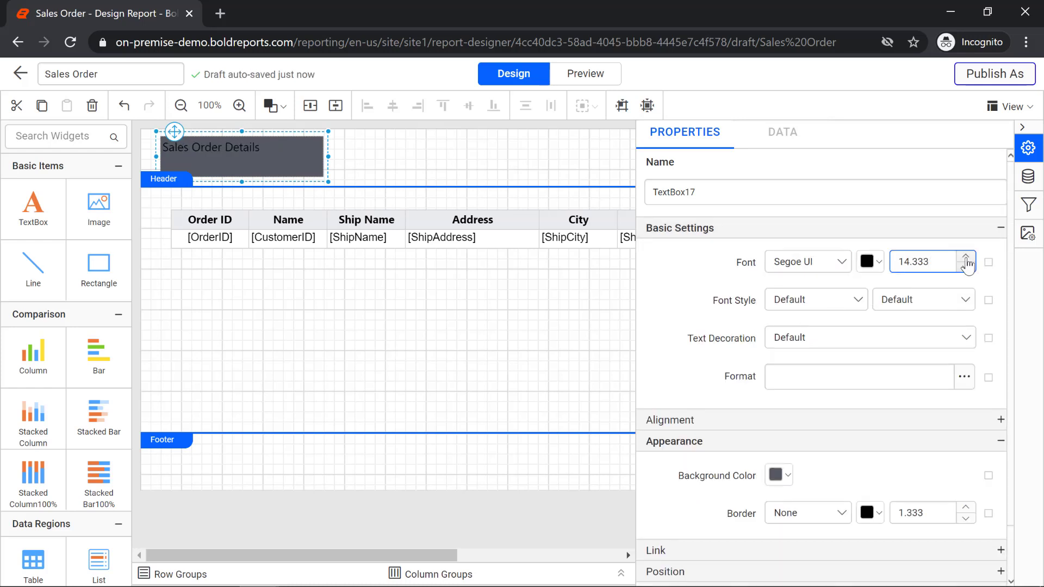
{"action": "left_click", "coordinate": [965, 256]}
{"action": "left_click", "coordinate": [869, 262]}
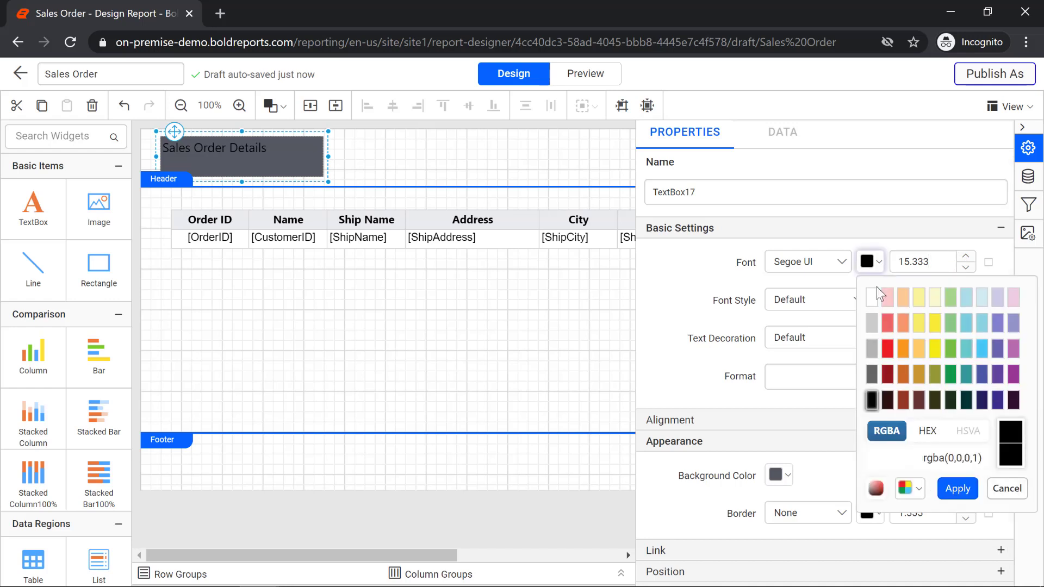
{"action": "left_click", "coordinate": [876, 298]}
{"action": "left_click", "coordinate": [955, 487]}
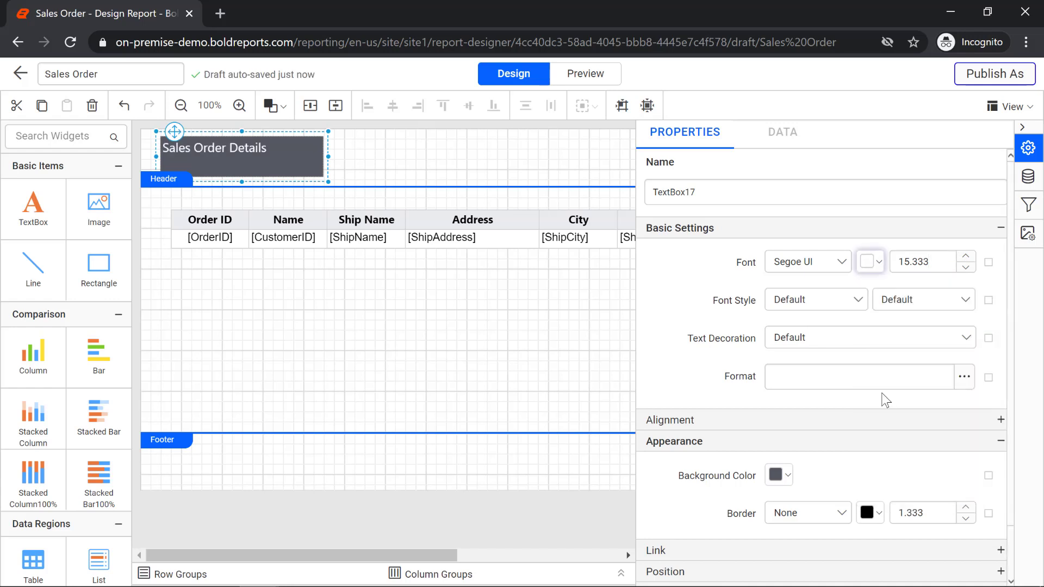
Step: Set the header text box's font weight to SemiBold and its vertical alignment to Middle
{"action": "left_click", "coordinate": [915, 306]}
{"action": "scroll", "coordinate": [918, 370], "scroll_direction": "down", "scroll_amount": 2}
{"action": "left_click", "coordinate": [922, 381]}
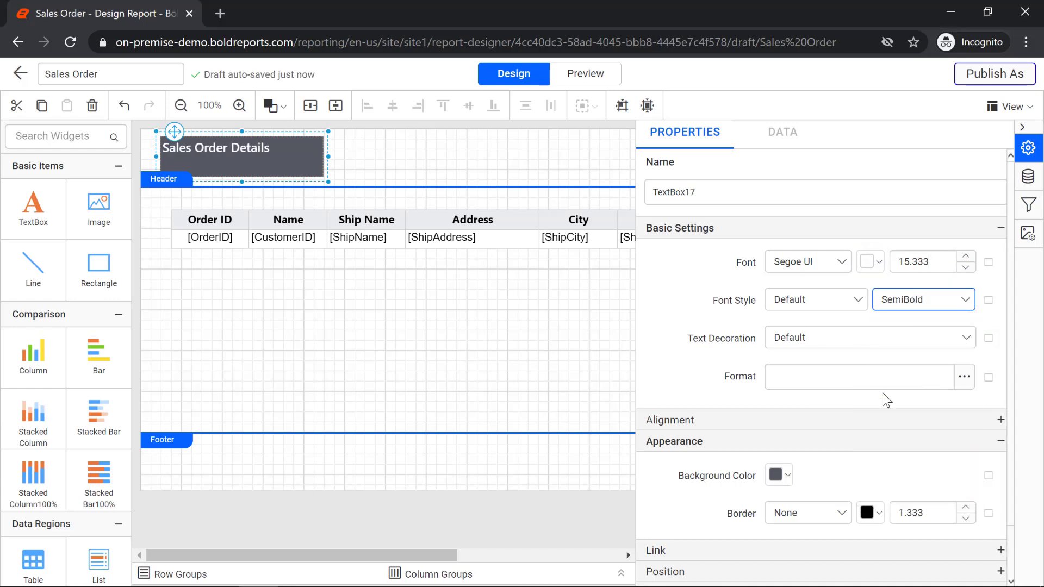
{"action": "left_click", "coordinate": [859, 420]}
{"action": "left_click", "coordinate": [848, 492]}
{"action": "left_click", "coordinate": [833, 443]}
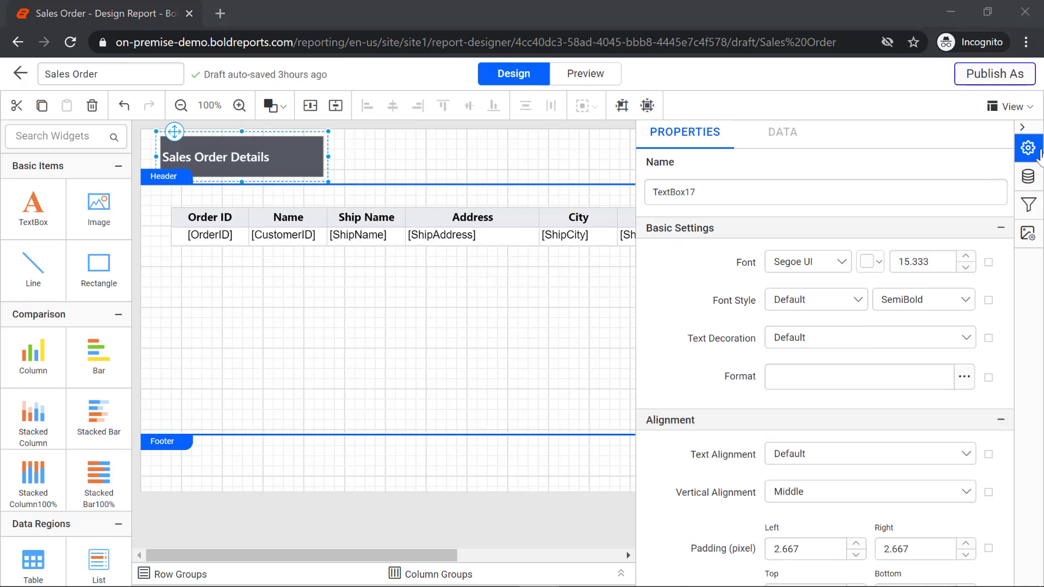
Step: Collapse the properties pane, stretch the header text box across the full page width and reduce the header height to fit it
{"action": "left_click", "coordinate": [1022, 127]}
{"action": "left_click_drag", "start_coordinate": [156, 157], "coordinate": [140, 157]}
{"action": "left_click_drag", "start_coordinate": [328, 156], "coordinate": [856, 157]}
{"action": "left_click_drag", "start_coordinate": [497, 130], "coordinate": [496, 122]}
{"action": "left_click_drag", "start_coordinate": [498, 182], "coordinate": [496, 163]}
{"action": "left_click_drag", "start_coordinate": [856, 143], "coordinate": [917, 144]}
{"action": "left_click_drag", "start_coordinate": [497, 164], "coordinate": [496, 170]}
{"action": "left_click_drag", "start_coordinate": [496, 183], "coordinate": [496, 170]}
Step: Move the order table up and toward the page's left edge, and slightly widen its Address and Country columns
{"action": "left_click_drag", "start_coordinate": [182, 187], "coordinate": [161, 175]}
{"action": "left_click", "coordinate": [452, 190]}
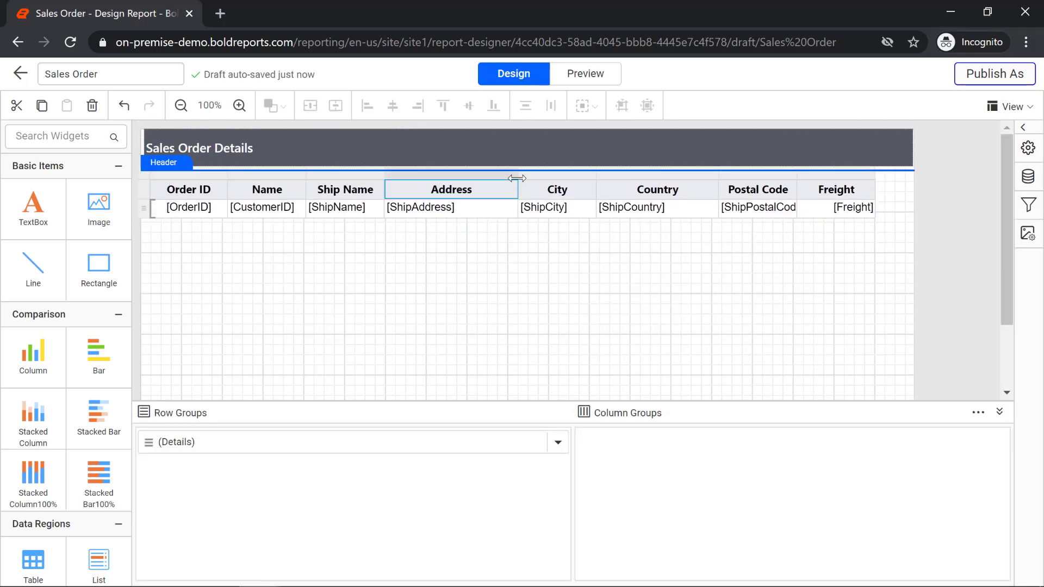
{"action": "left_click_drag", "start_coordinate": [518, 175], "coordinate": [534, 175]}
{"action": "left_click_drag", "start_coordinate": [736, 175], "coordinate": [745, 175]}
Step: Shrink the report body to end just below the order table, and center the table horizontally and vertically in it
{"action": "left_click_drag", "start_coordinate": [1007, 296], "coordinate": [1007, 361]}
{"action": "left_click_drag", "start_coordinate": [170, 353], "coordinate": [169, 243]}
{"action": "left_click", "coordinate": [215, 209]}
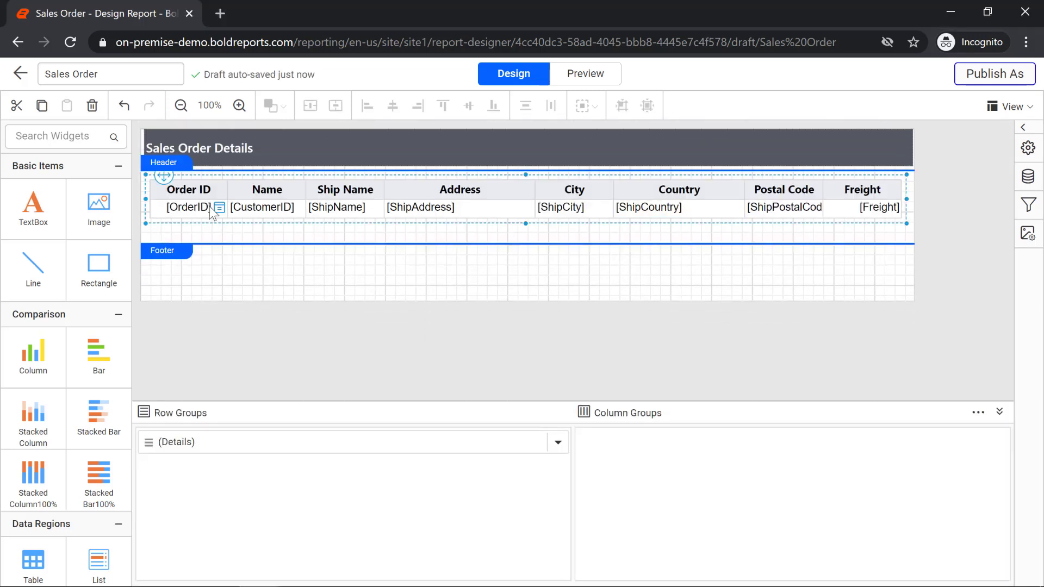
{"action": "left_click", "coordinate": [311, 107]}
{"action": "left_click", "coordinate": [331, 108]}
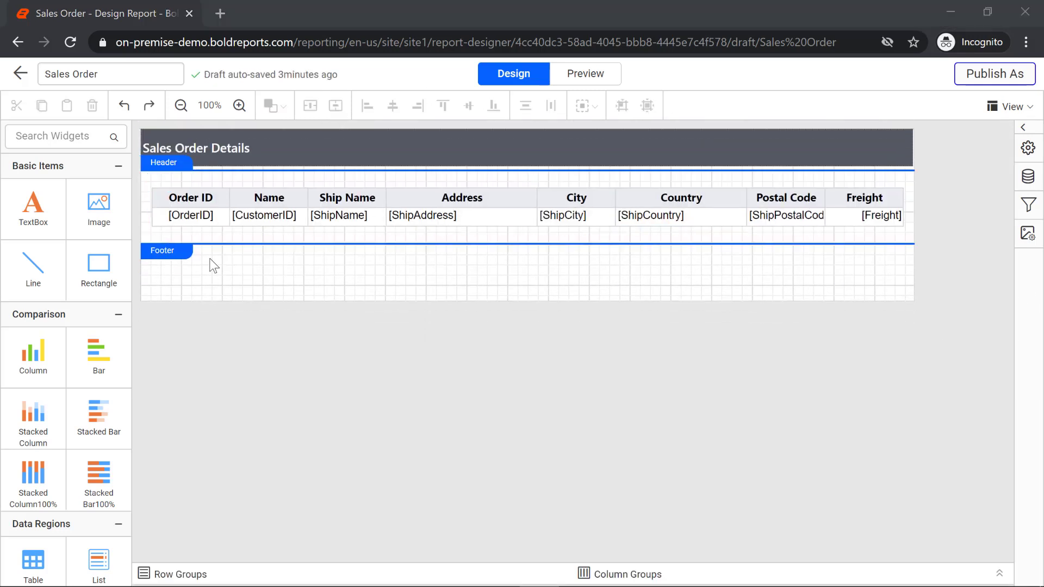
Step: Remove the footer from the report and preview the report
{"action": "right_click", "coordinate": [211, 260]}
{"action": "left_click", "coordinate": [269, 437]}
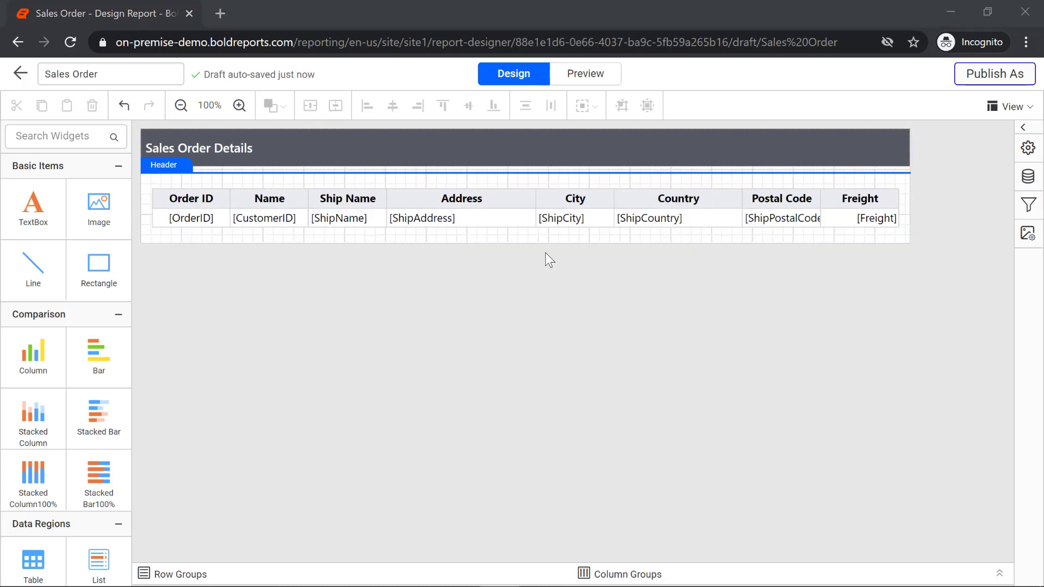
{"action": "left_click", "coordinate": [584, 84]}
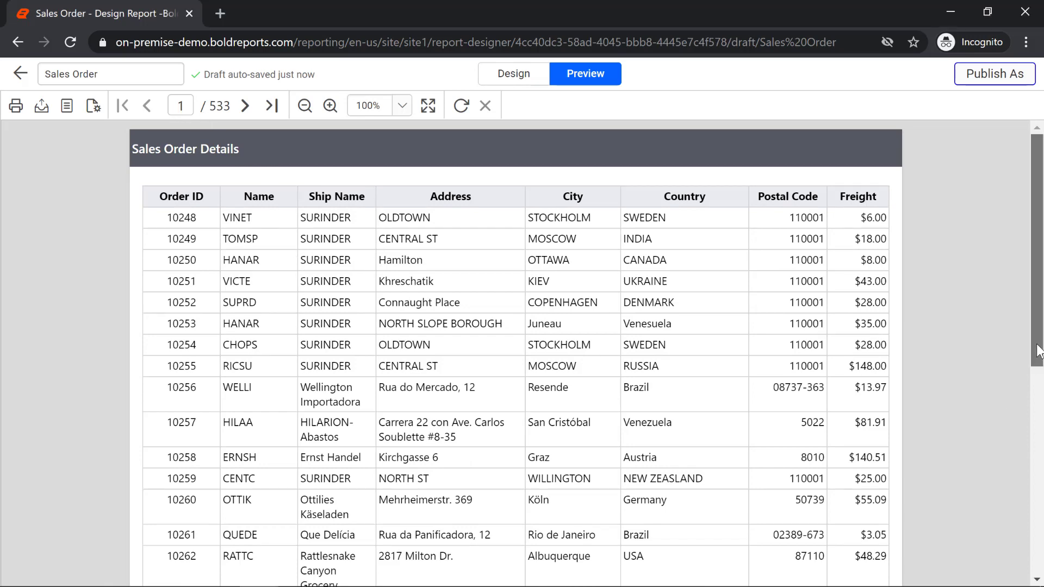
Step: Go to the next page of the preview, return to the first page and open the export options
{"action": "left_click_drag", "start_coordinate": [1037, 352], "coordinate": [1024, 335]}
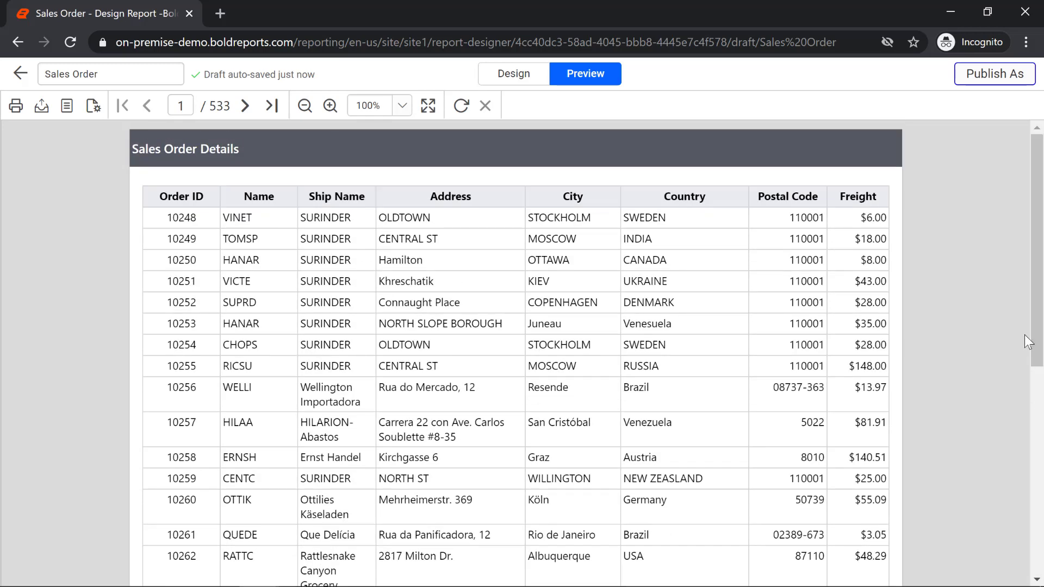
{"action": "left_click", "coordinate": [243, 107]}
{"action": "left_click", "coordinate": [146, 106]}
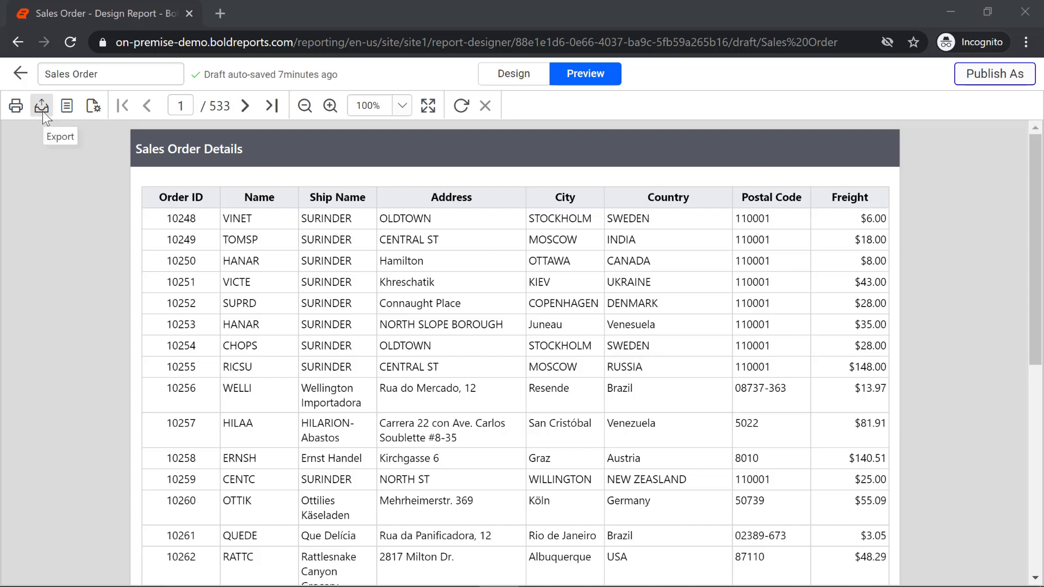
{"action": "left_click", "coordinate": [42, 111]}
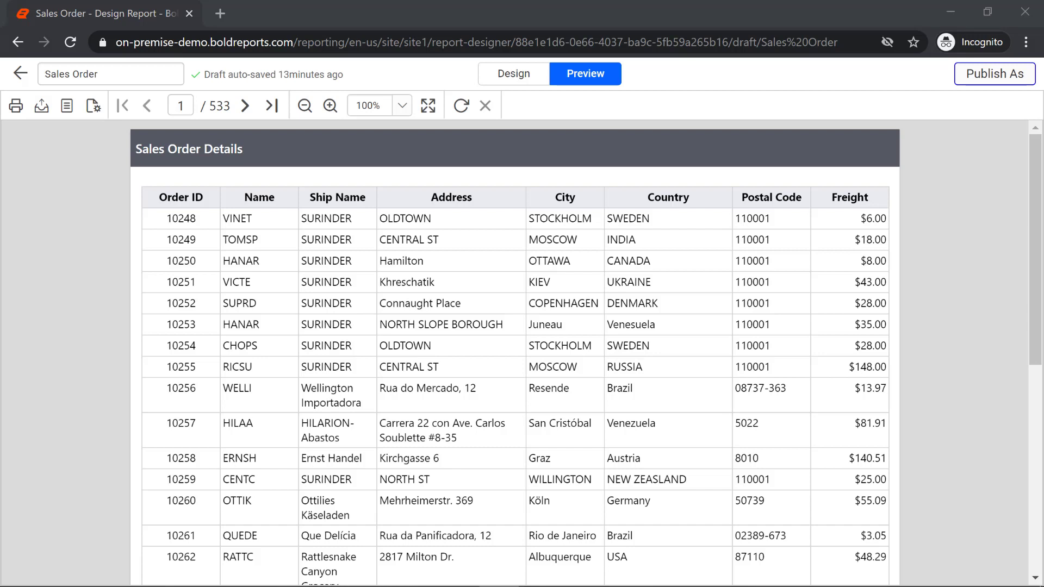
Step: Start publishing the report and create the category Sales Reports with the description "This category contains reports which showcases orders and its sales details."
{"action": "left_click", "coordinate": [1009, 86]}
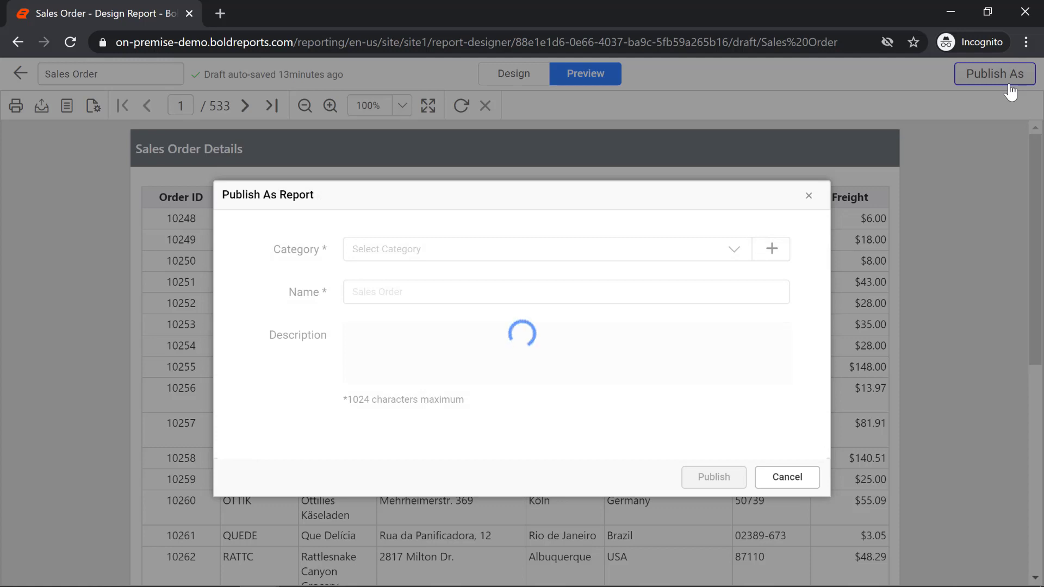
{"action": "left_click", "coordinate": [723, 248]}
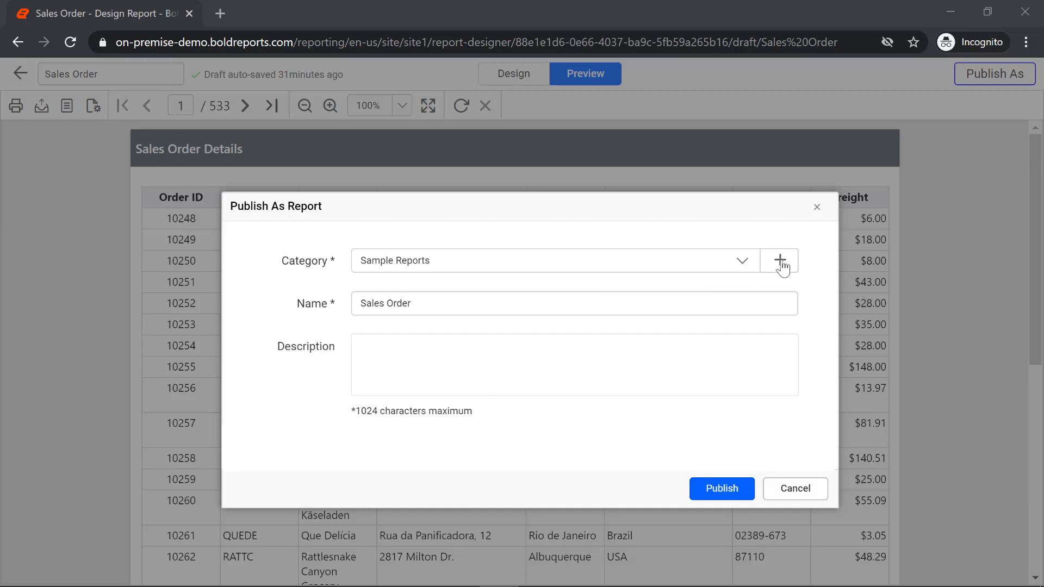
{"action": "left_click", "coordinate": [780, 261]}
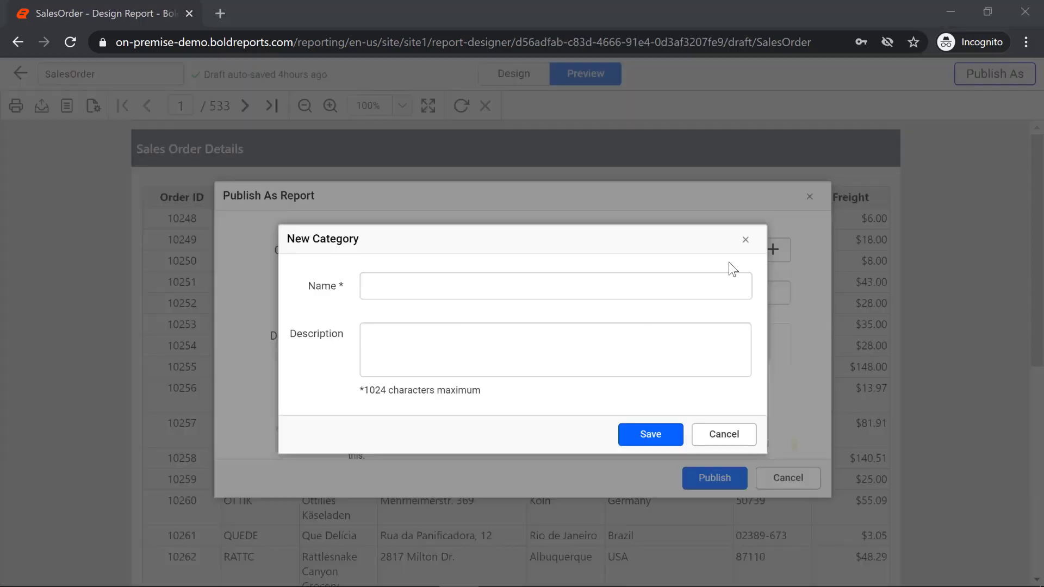
{"action": "left_click", "coordinate": [396, 288]}
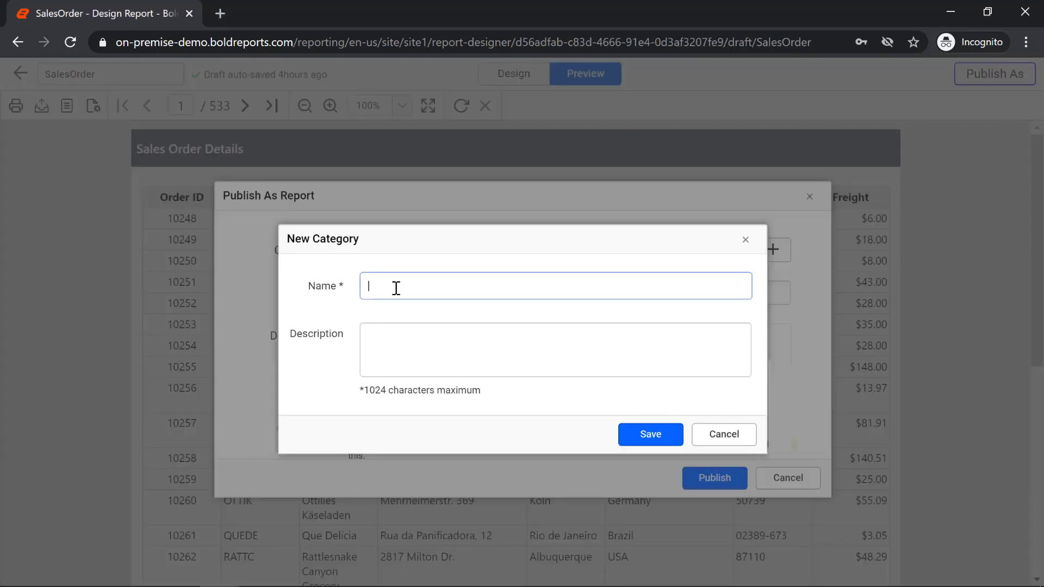
{"action": "type", "text": "Sales Reports"}
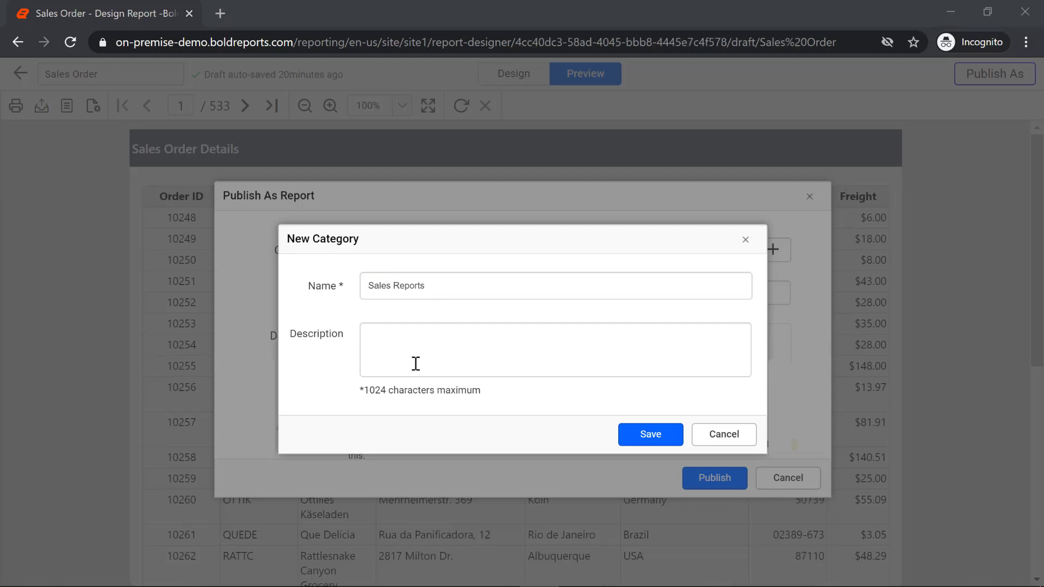
{"action": "left_click", "coordinate": [415, 361]}
{"action": "type", "text": "This category contains reports which showcases orders and its sales details."}
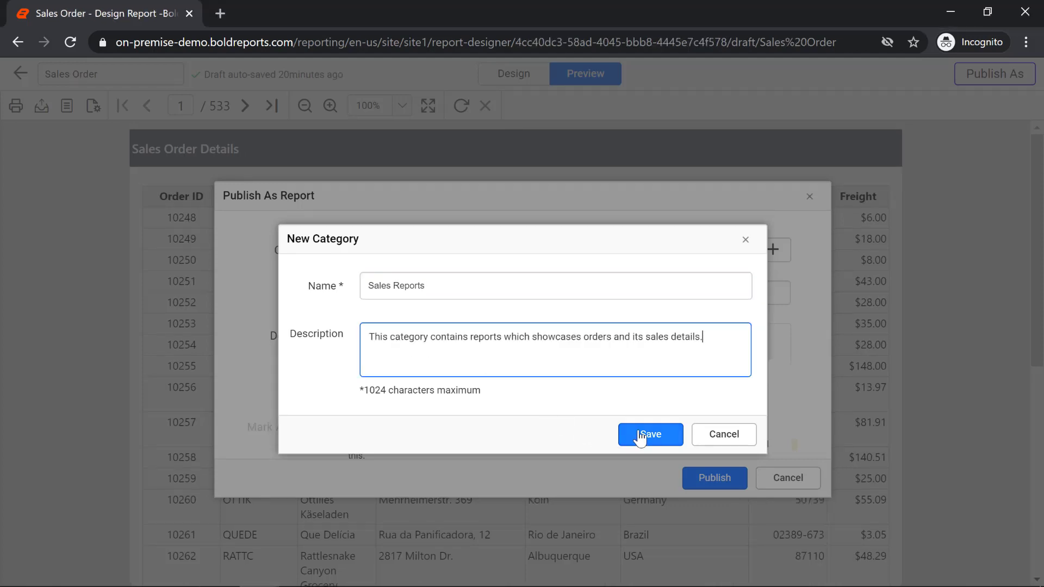
{"action": "left_click", "coordinate": [641, 435]}
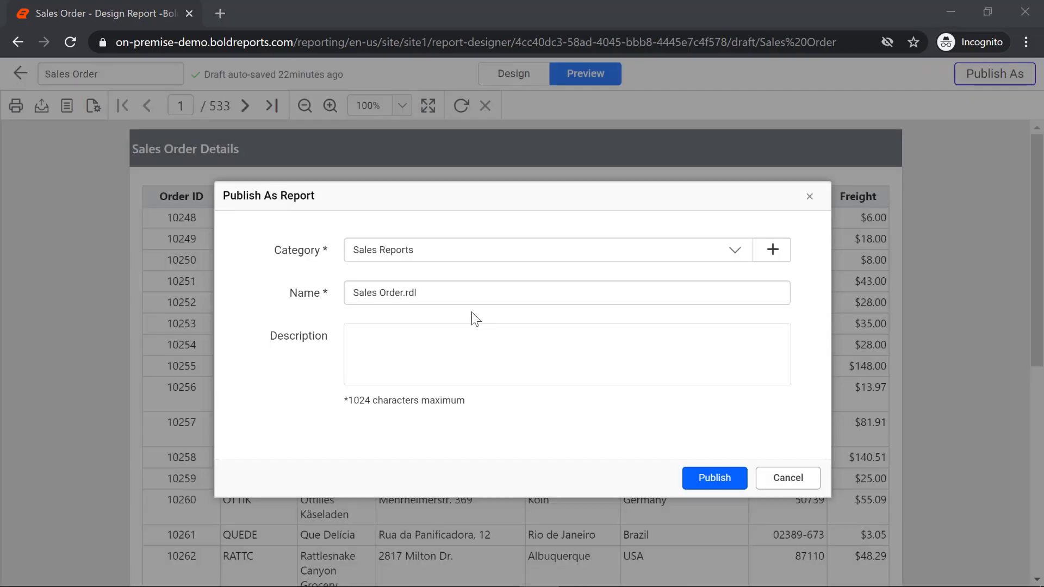
Step: Name the report Sales Order Details and publish it in the Sales Reports category
{"action": "triple_click", "coordinate": [469, 298]}
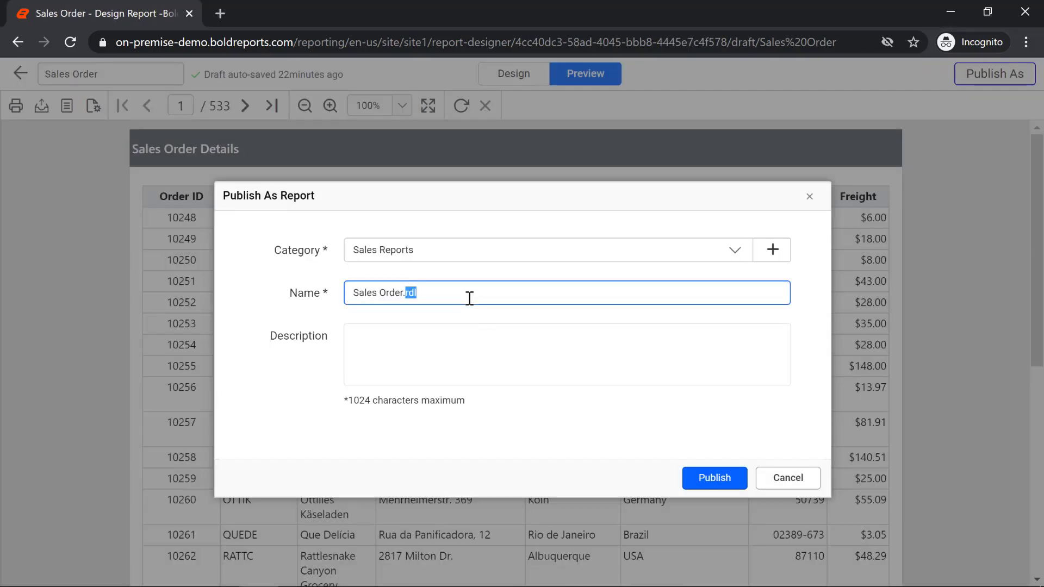
{"action": "type", "text": "Sales Order Details"}
{"action": "left_click", "coordinate": [706, 488]}
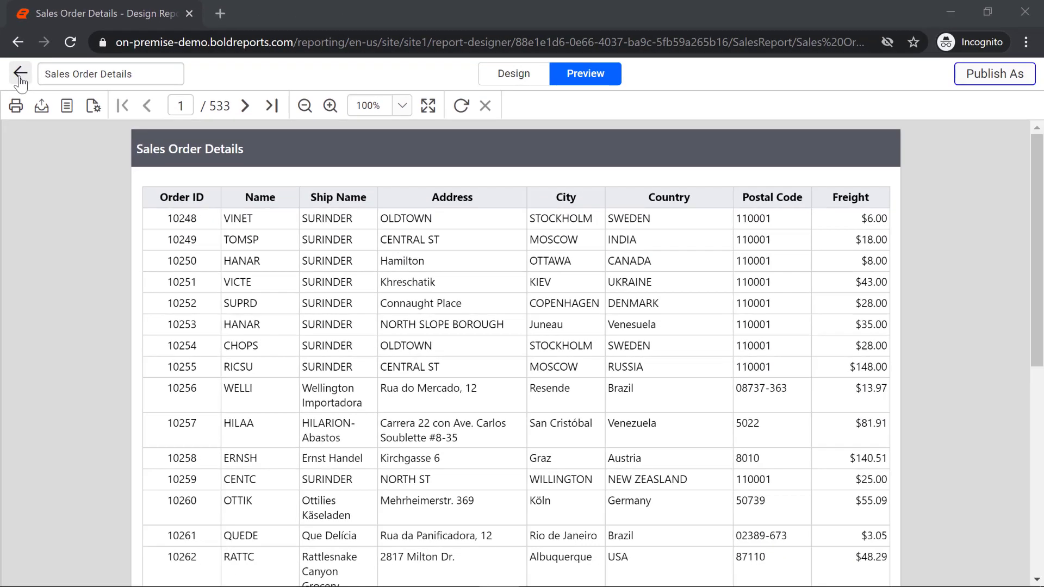
Step: Return to the report list, show the Sales Reports category and open the published Sales Order Details report
{"action": "left_click", "coordinate": [20, 73]}
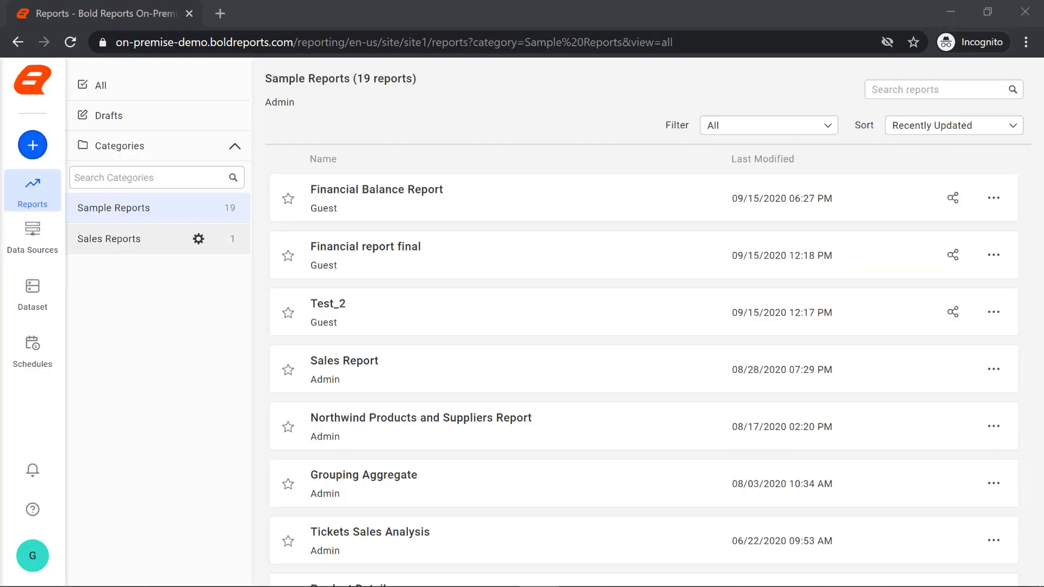
{"action": "left_click", "coordinate": [108, 238]}
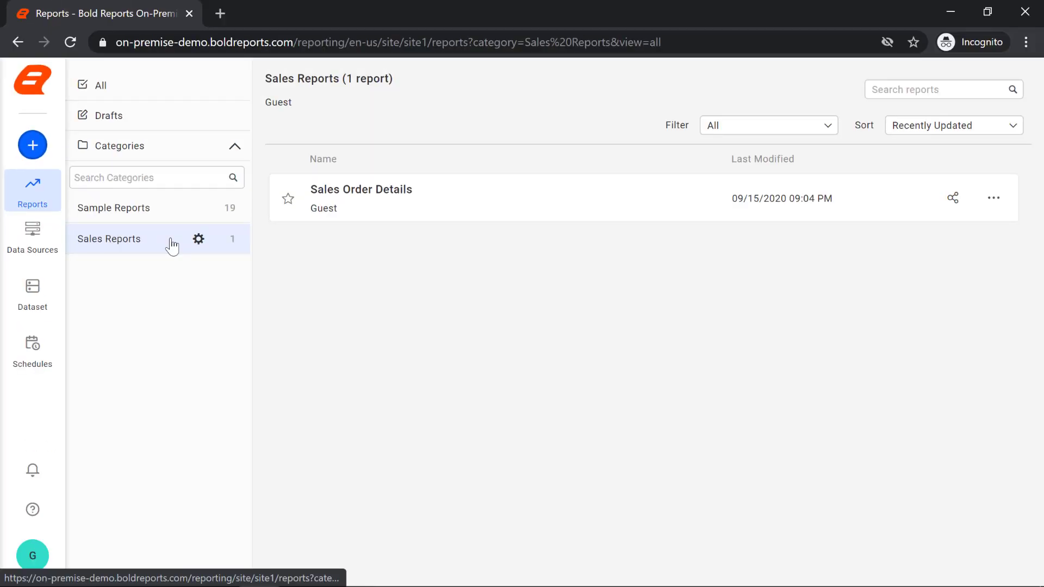
{"action": "left_click", "coordinate": [996, 202]}
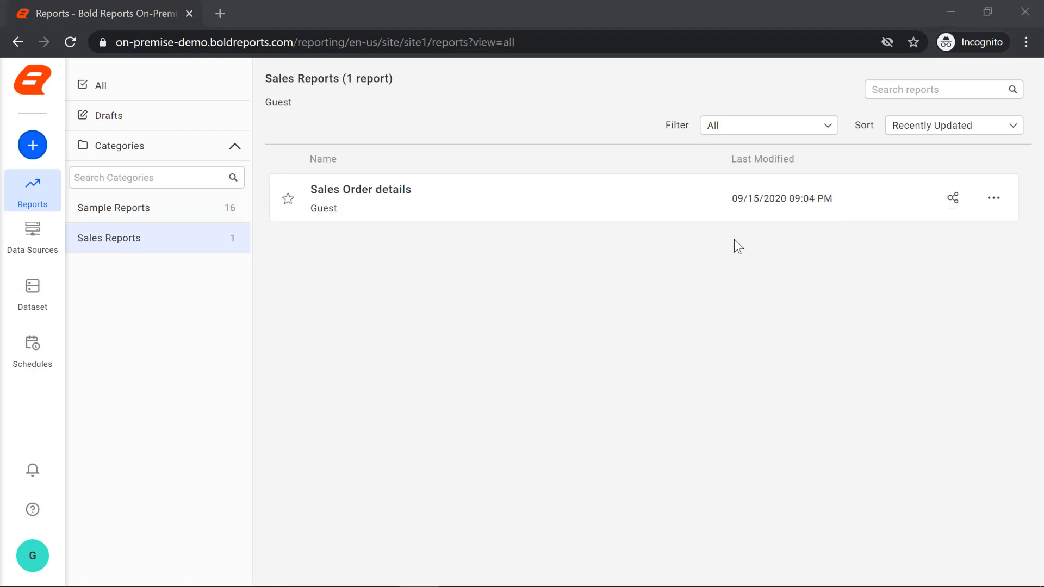
{"action": "left_click", "coordinate": [593, 220]}
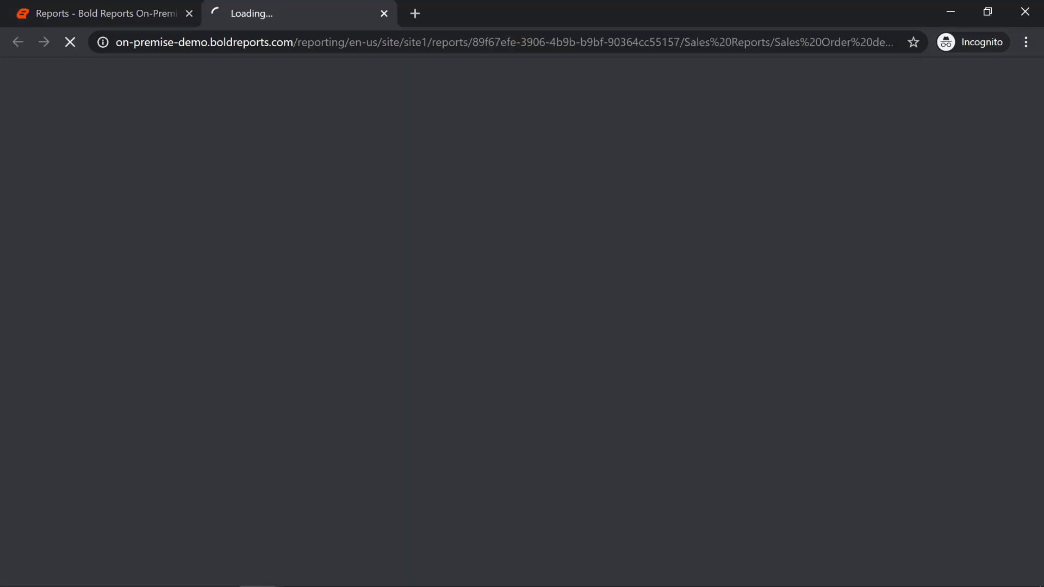